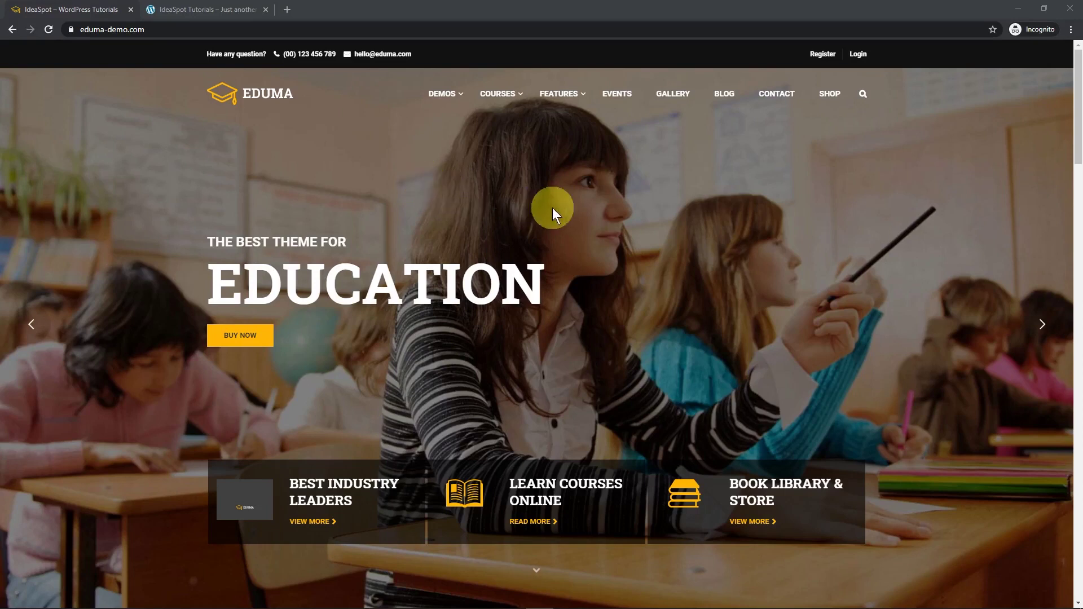
Scroll down and back up through the Eduma demo homepage.
{"action": "scroll", "coordinate": [638, 220], "scroll_direction": "down", "scroll_amount": 4}
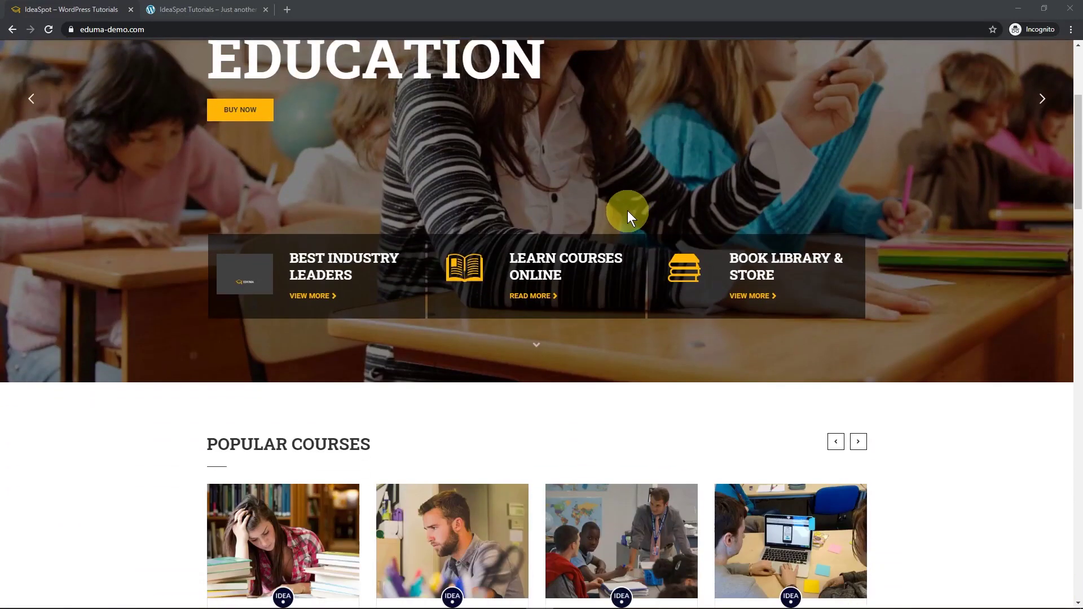
{"action": "scroll", "coordinate": [628, 211], "scroll_direction": "down", "scroll_amount": 6}
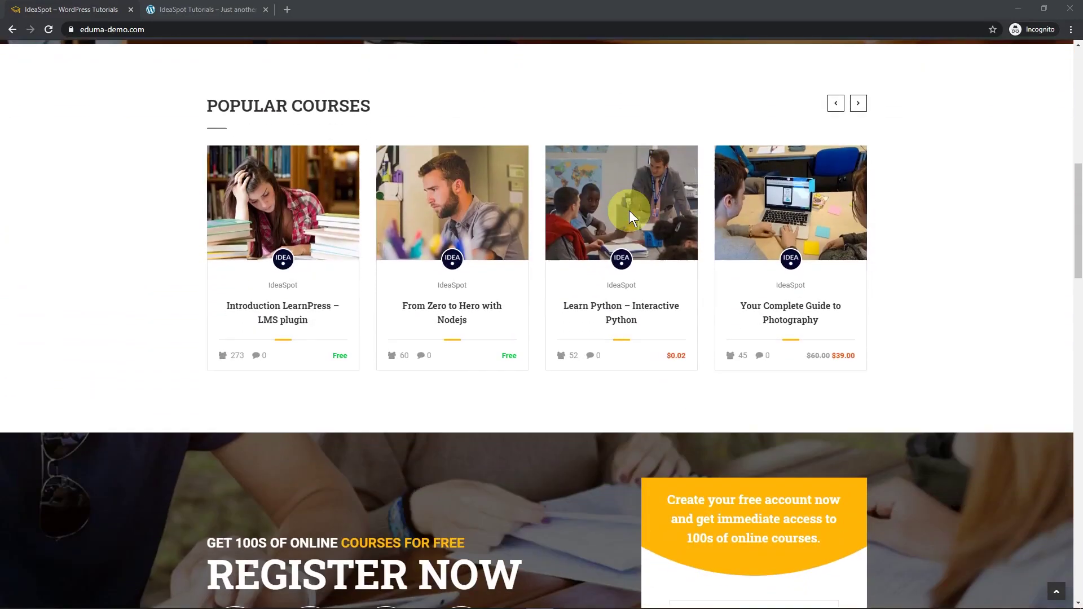
{"action": "scroll", "coordinate": [468, 236], "scroll_direction": "down", "scroll_amount": 4}
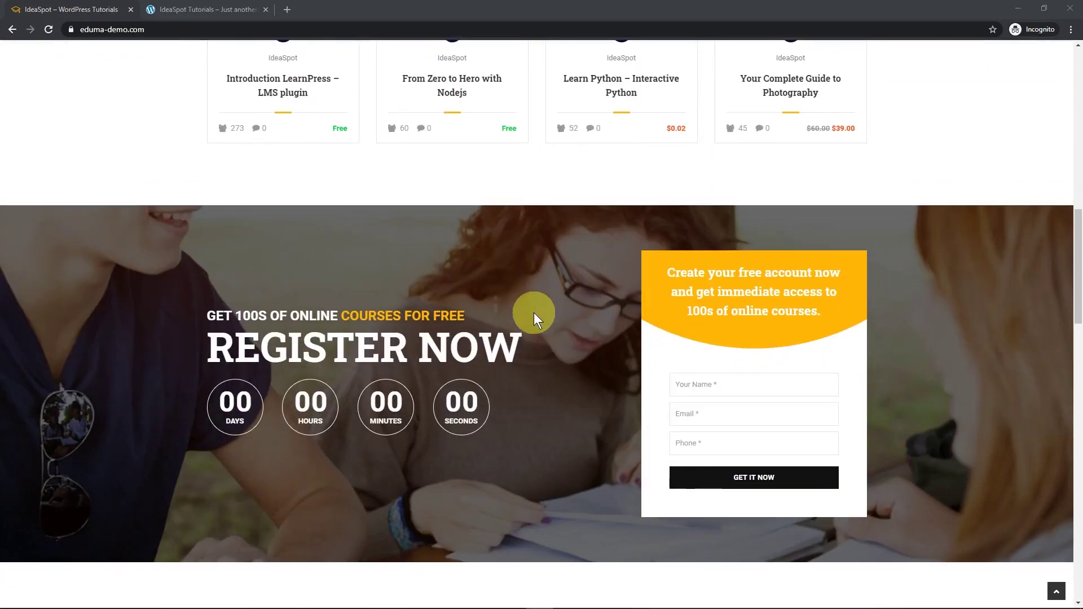
{"action": "scroll", "coordinate": [530, 299], "scroll_direction": "down", "scroll_amount": 2}
{"action": "scroll", "coordinate": [526, 290], "scroll_direction": "up", "scroll_amount": 16}
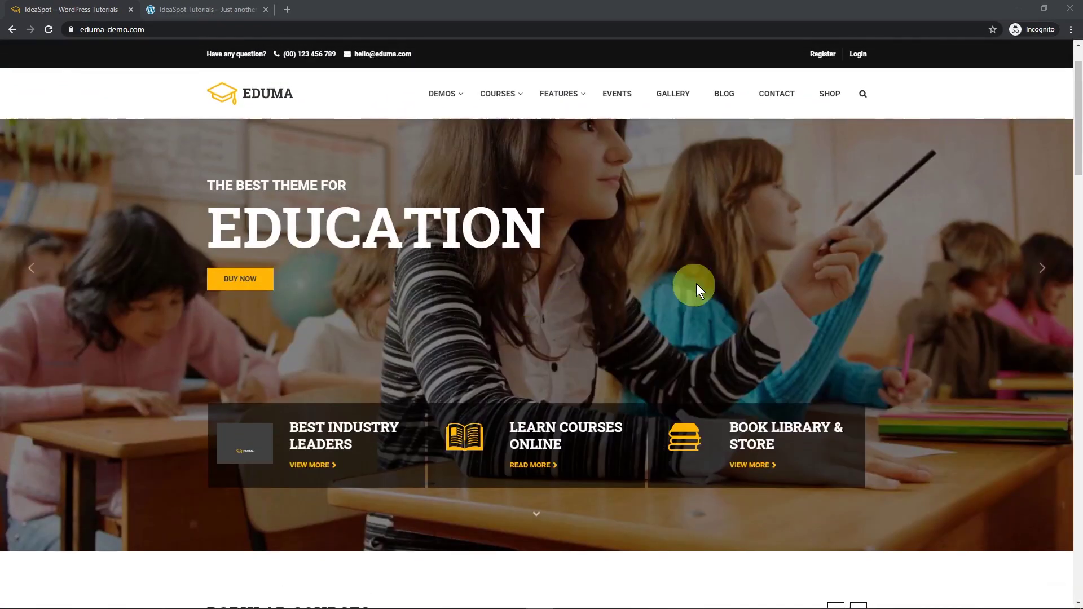
{"action": "scroll", "coordinate": [621, 261], "scroll_direction": "up", "scroll_amount": 2}
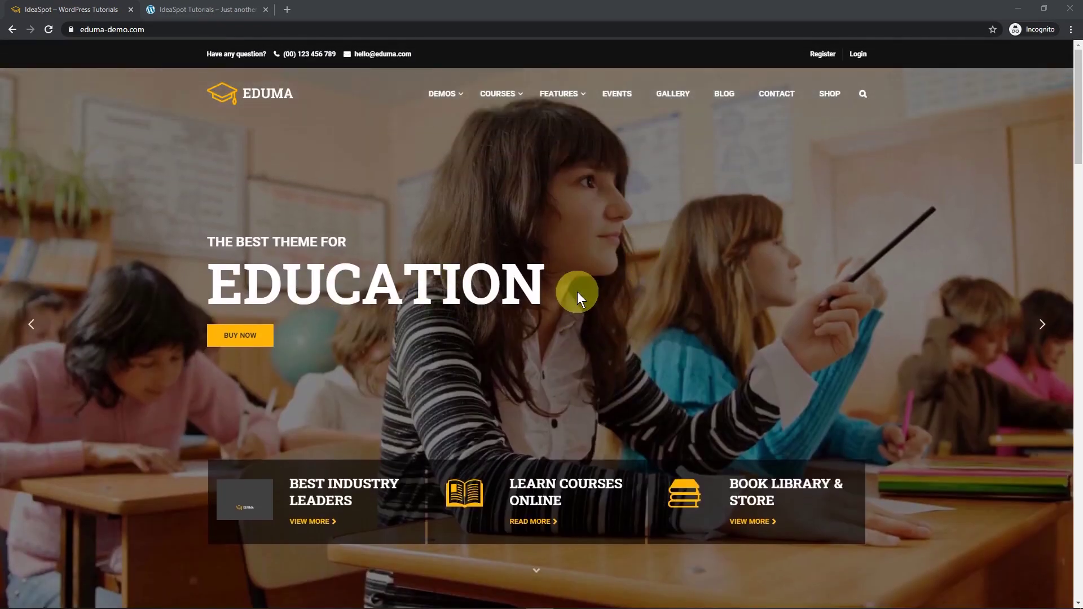
{"action": "scroll", "coordinate": [580, 276], "scroll_direction": "down", "scroll_amount": 9}
{"action": "scroll", "coordinate": [575, 285], "scroll_direction": "up", "scroll_amount": 4}
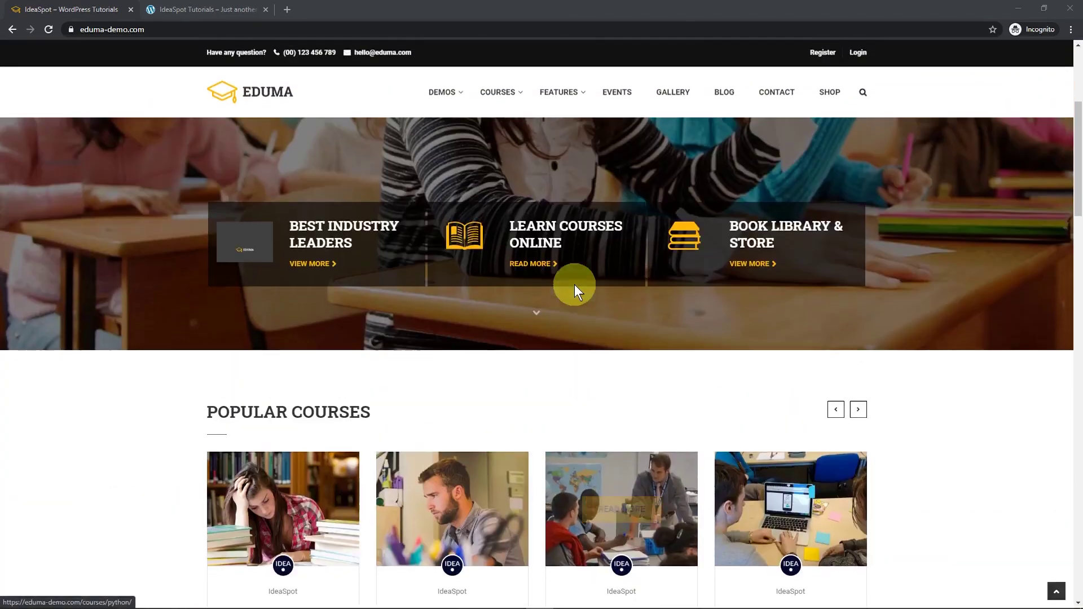
{"action": "scroll", "coordinate": [569, 284], "scroll_direction": "up", "scroll_amount": 5}
Review the IdeaSpot course-demo homepage top to bottom, then return to the Eduma tab.
{"action": "key", "text": "ctrl+Tab"}
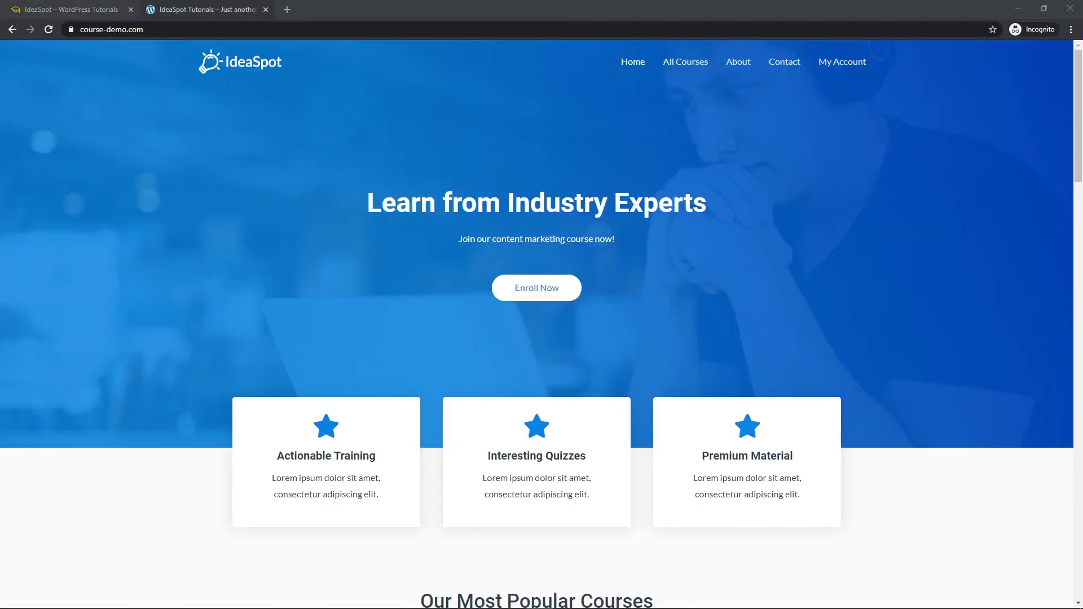
{"action": "left_click", "coordinate": [451, 369]}
{"action": "scroll", "coordinate": [709, 181], "scroll_direction": "down", "scroll_amount": 1}
{"action": "scroll", "coordinate": [719, 246], "scroll_direction": "down", "scroll_amount": 3}
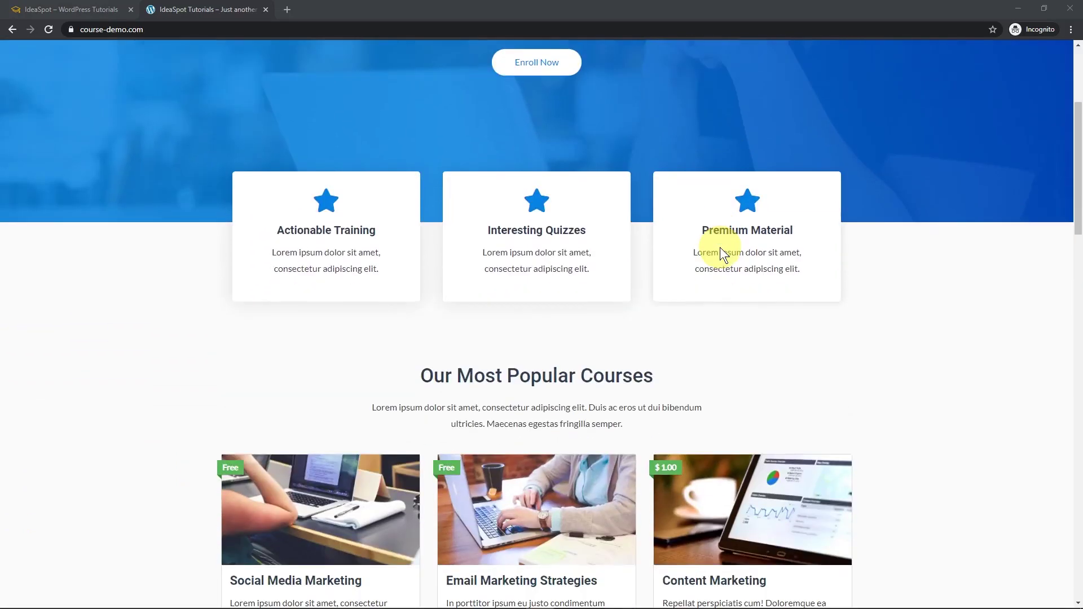
{"action": "scroll", "coordinate": [720, 247], "scroll_direction": "down", "scroll_amount": 4}
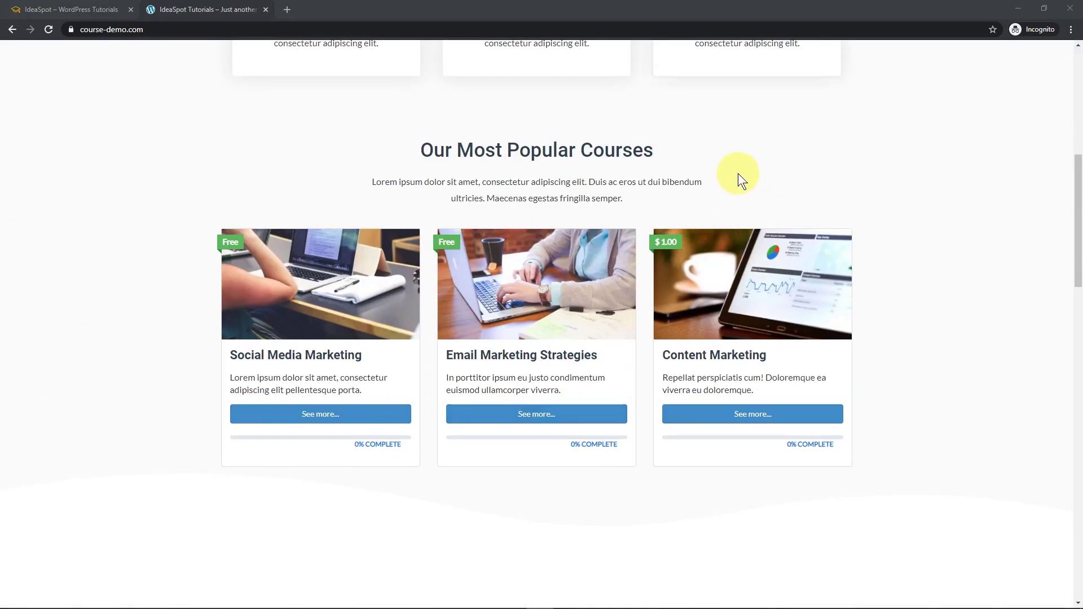
{"action": "scroll", "coordinate": [733, 232], "scroll_direction": "down", "scroll_amount": 13}
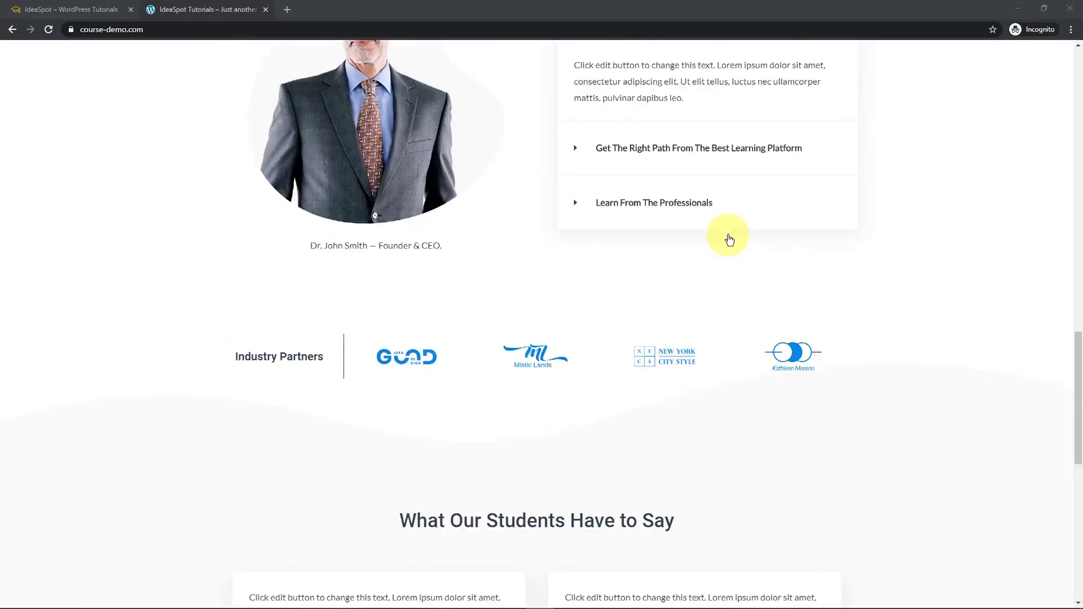
{"action": "scroll", "coordinate": [729, 240], "scroll_direction": "down", "scroll_amount": 5}
{"action": "scroll", "coordinate": [729, 239], "scroll_direction": "down", "scroll_amount": 3}
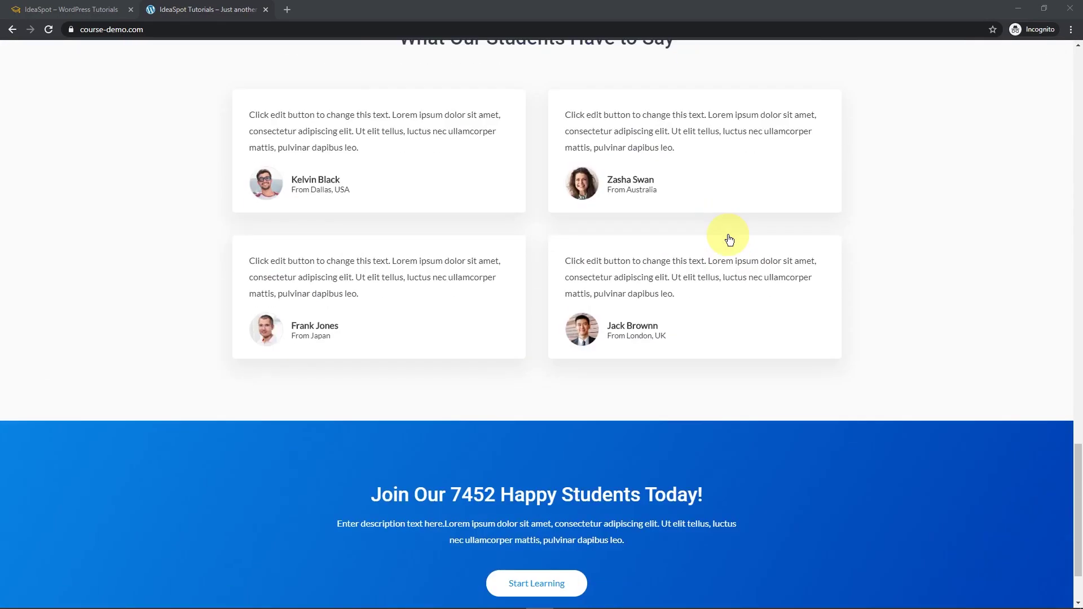
{"action": "scroll", "coordinate": [729, 239], "scroll_direction": "down", "scroll_amount": 1}
{"action": "scroll", "coordinate": [729, 240], "scroll_direction": "up", "scroll_amount": 18}
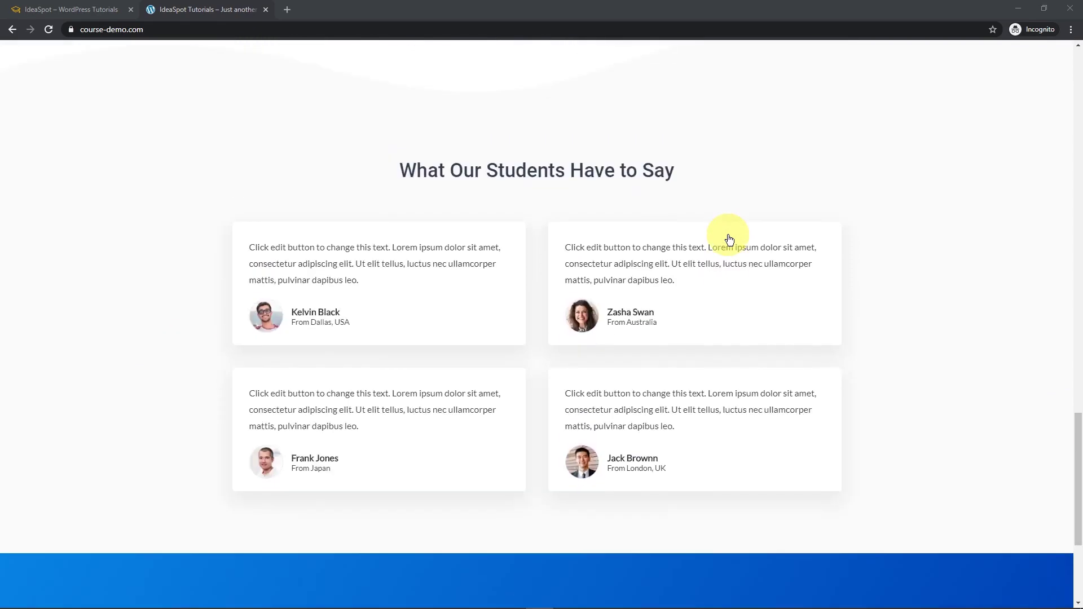
{"action": "scroll", "coordinate": [729, 239], "scroll_direction": "up", "scroll_amount": 11}
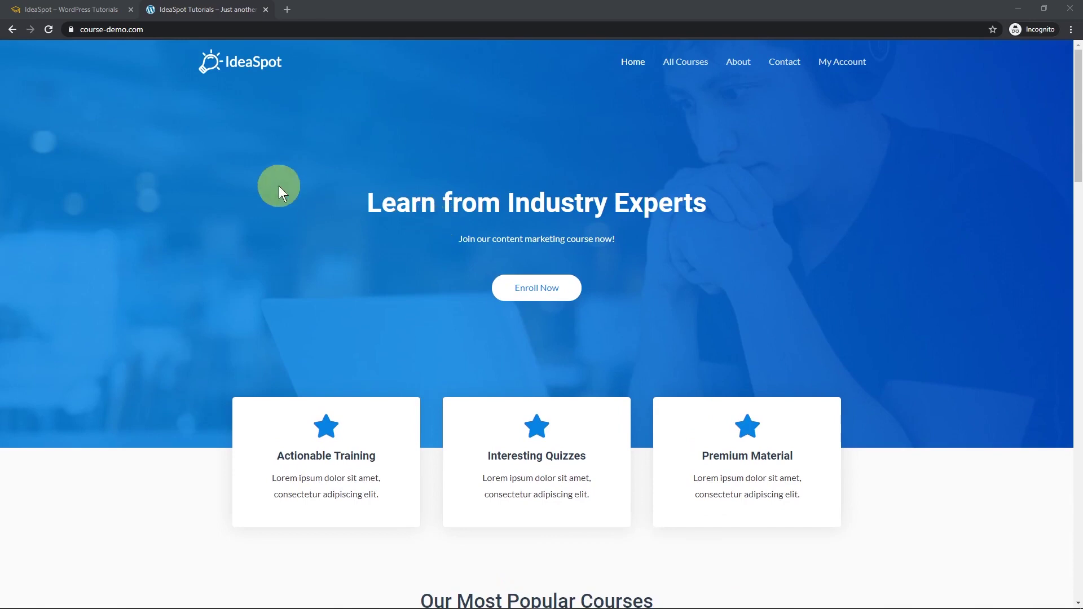
{"action": "left_click", "coordinate": [82, 9]}
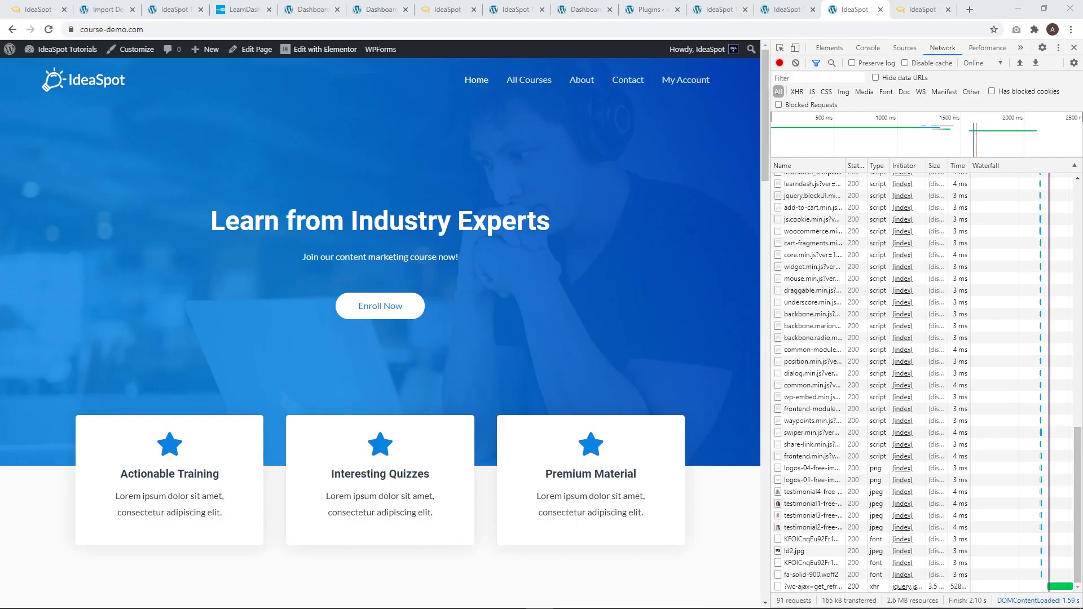
Move from the current page over to the Eduma demo site tab.
{"action": "left_click", "coordinate": [508, 319]}
{"action": "key", "text": "ctrl+Tab"}
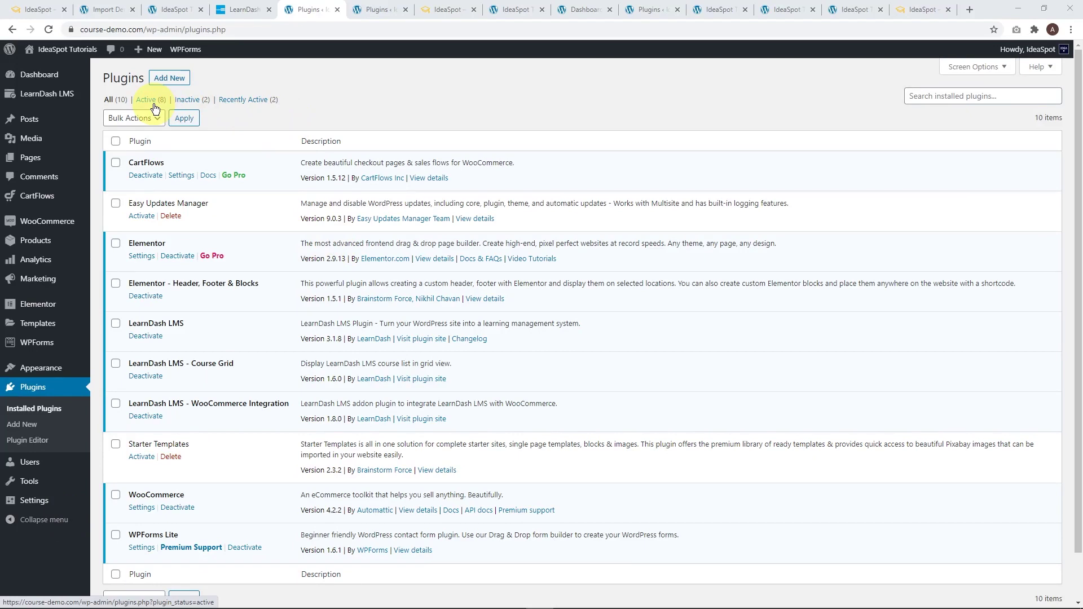
{"action": "left_click", "coordinate": [383, 10]}
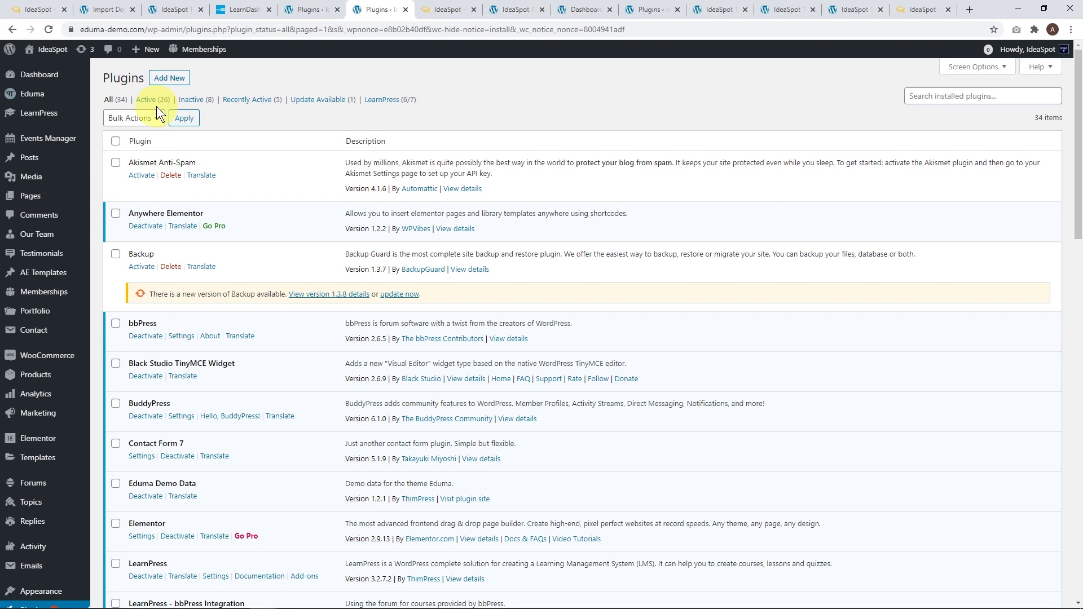
{"action": "left_click", "coordinate": [299, 9]}
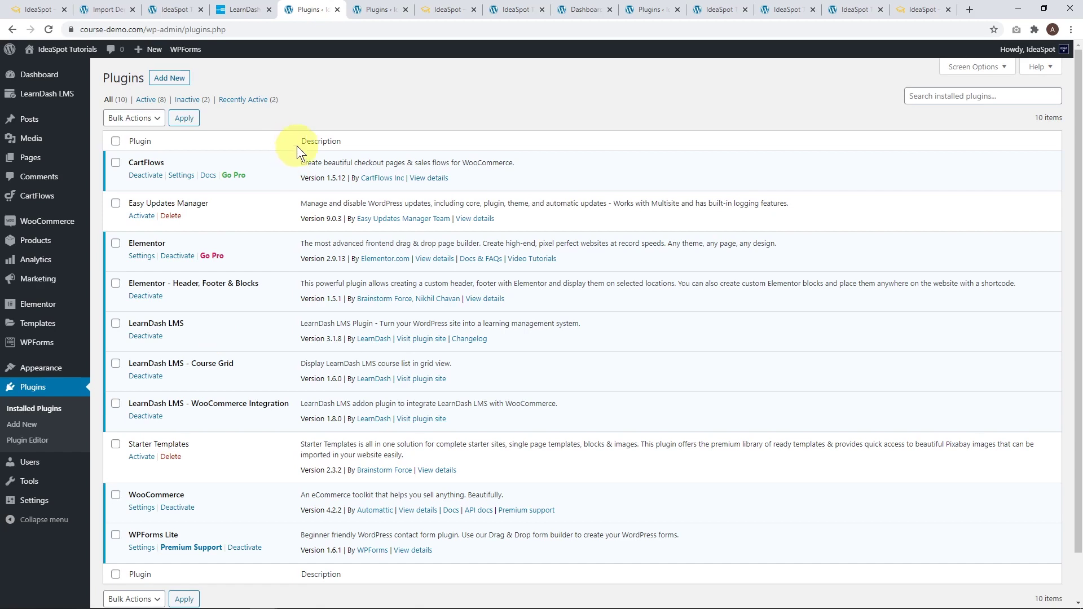
{"action": "left_click", "coordinate": [372, 9]}
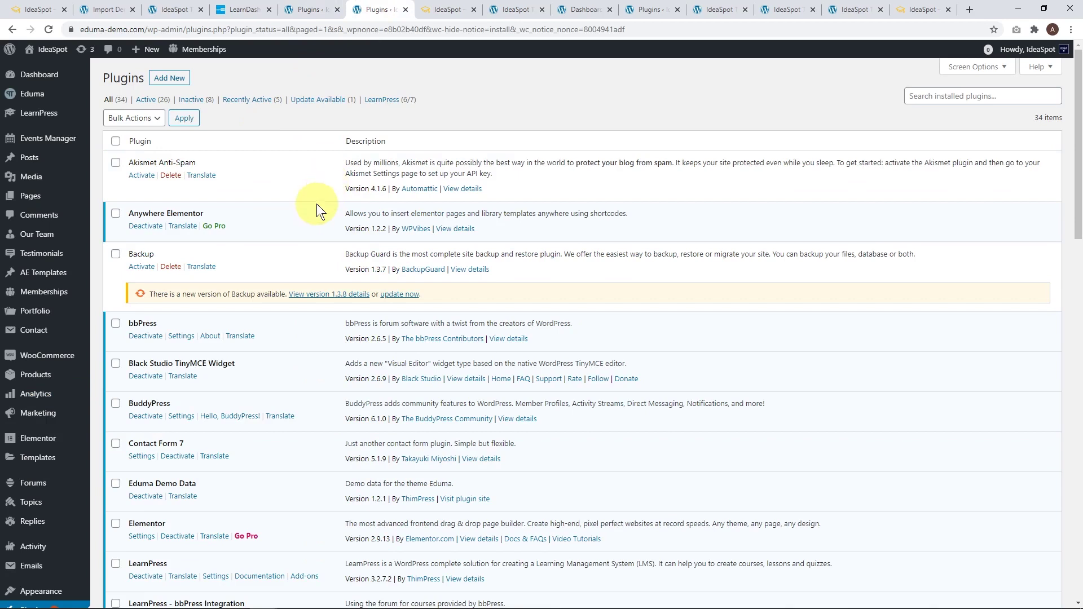
{"action": "scroll", "coordinate": [315, 205], "scroll_direction": "down", "scroll_amount": 4}
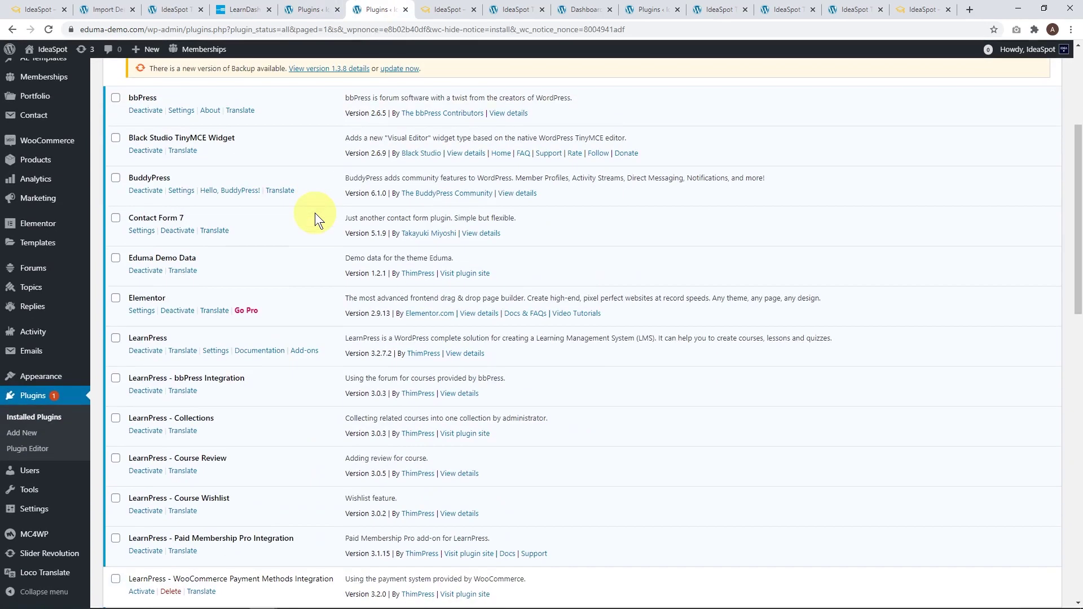
{"action": "scroll", "coordinate": [315, 212], "scroll_direction": "down", "scroll_amount": 3}
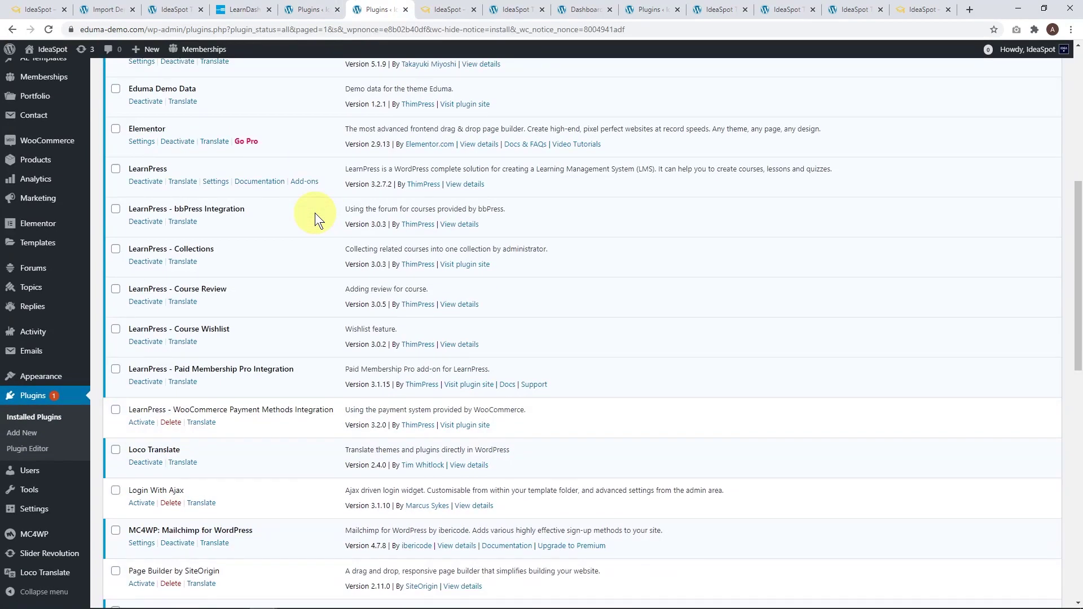
{"action": "scroll", "coordinate": [314, 212], "scroll_direction": "up", "scroll_amount": 5}
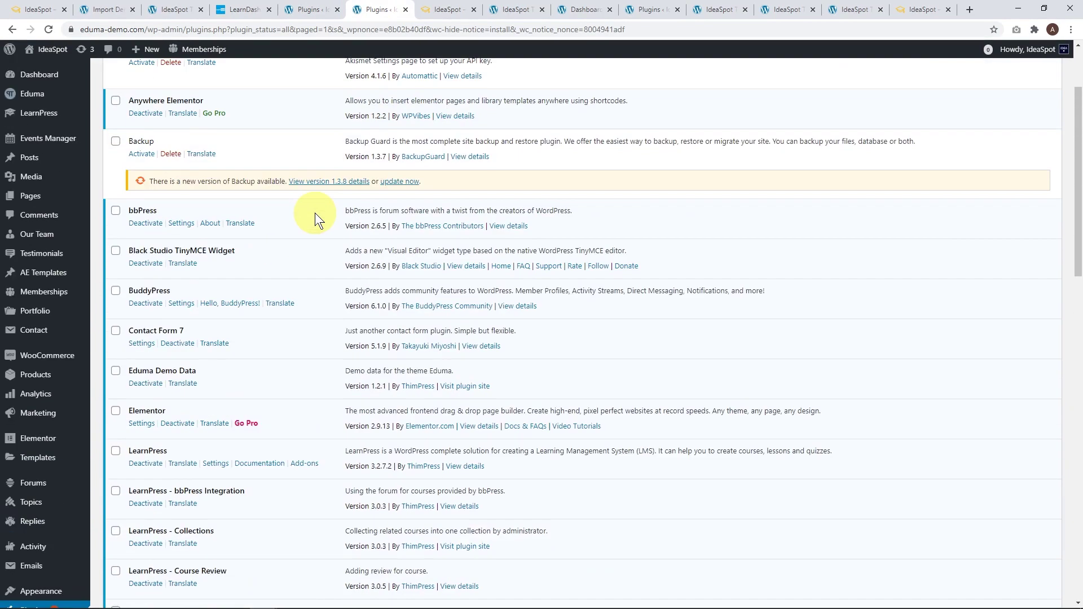
{"action": "scroll", "coordinate": [314, 212], "scroll_direction": "up", "scroll_amount": 2}
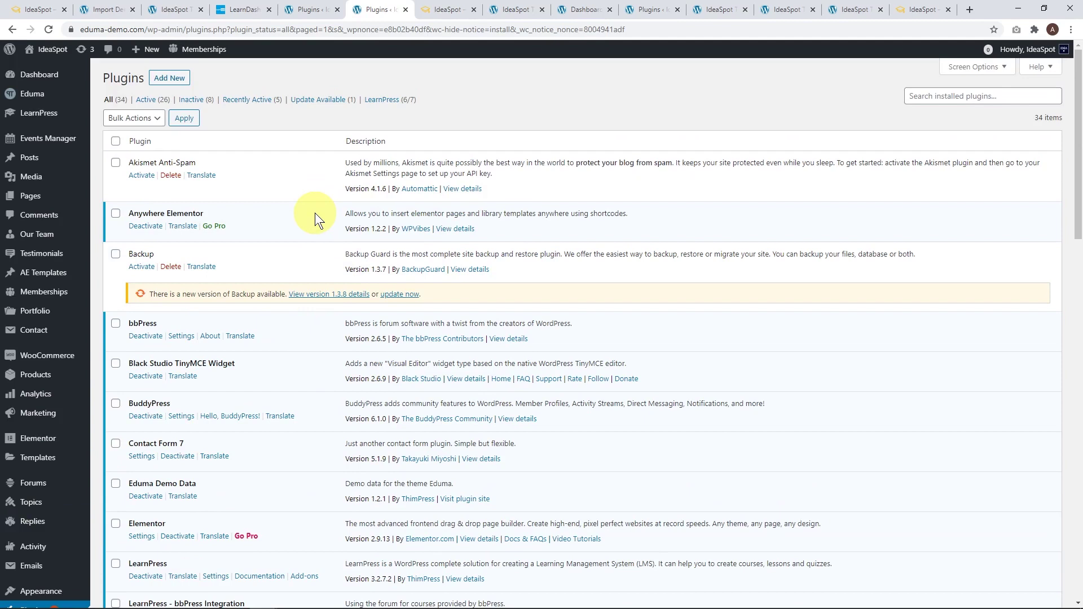
{"action": "left_click", "coordinate": [312, 9]}
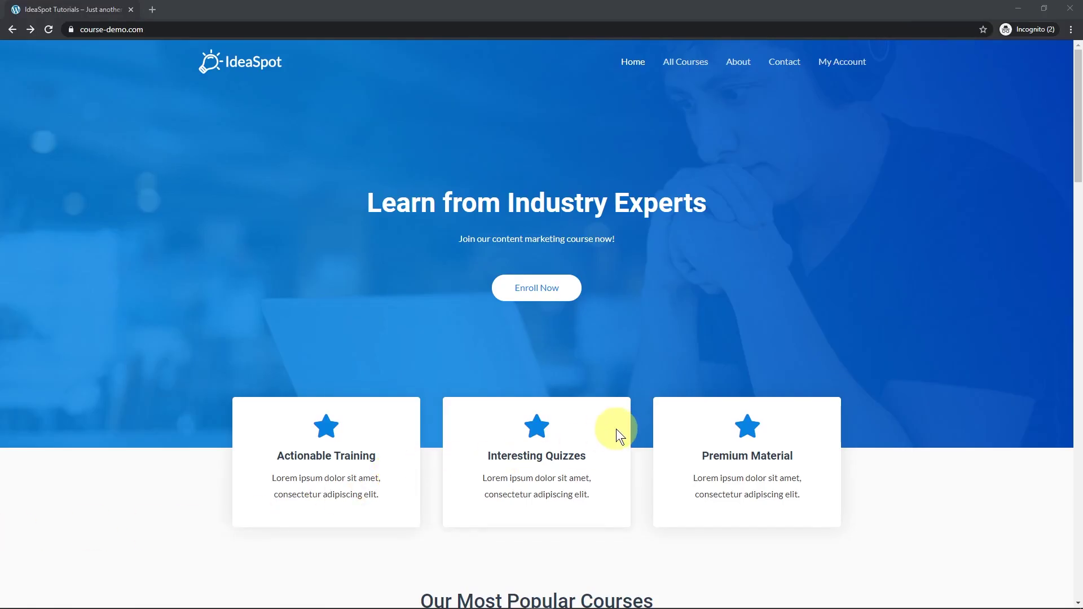
Open the Content Marketing course page and look it over.
{"action": "scroll", "coordinate": [615, 428], "scroll_direction": "down", "scroll_amount": 7}
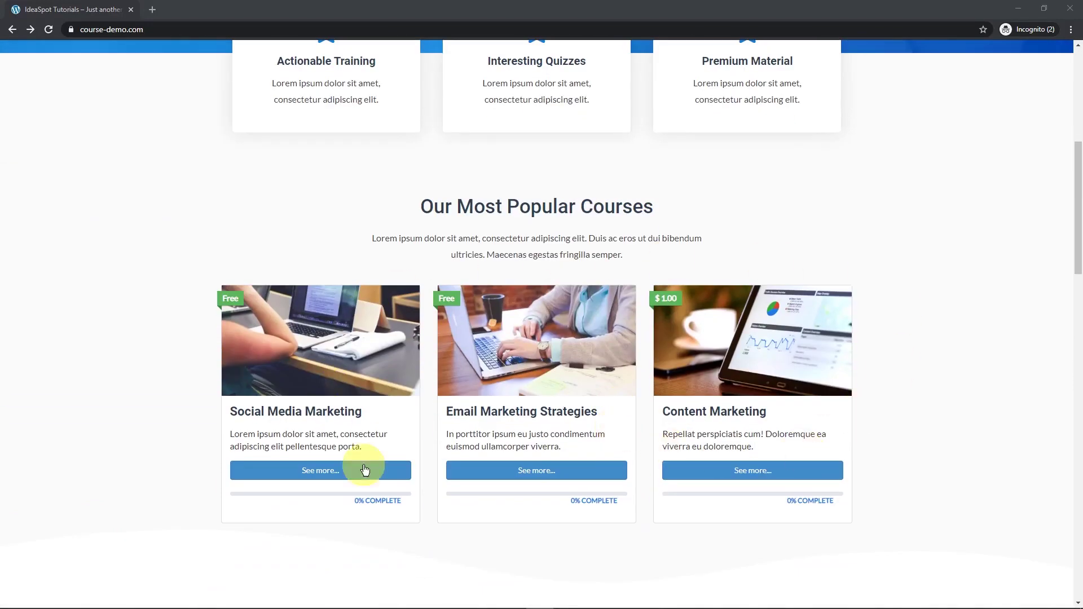
{"action": "left_click", "coordinate": [759, 353]}
{"action": "scroll", "coordinate": [759, 354], "scroll_direction": "down", "scroll_amount": 6}
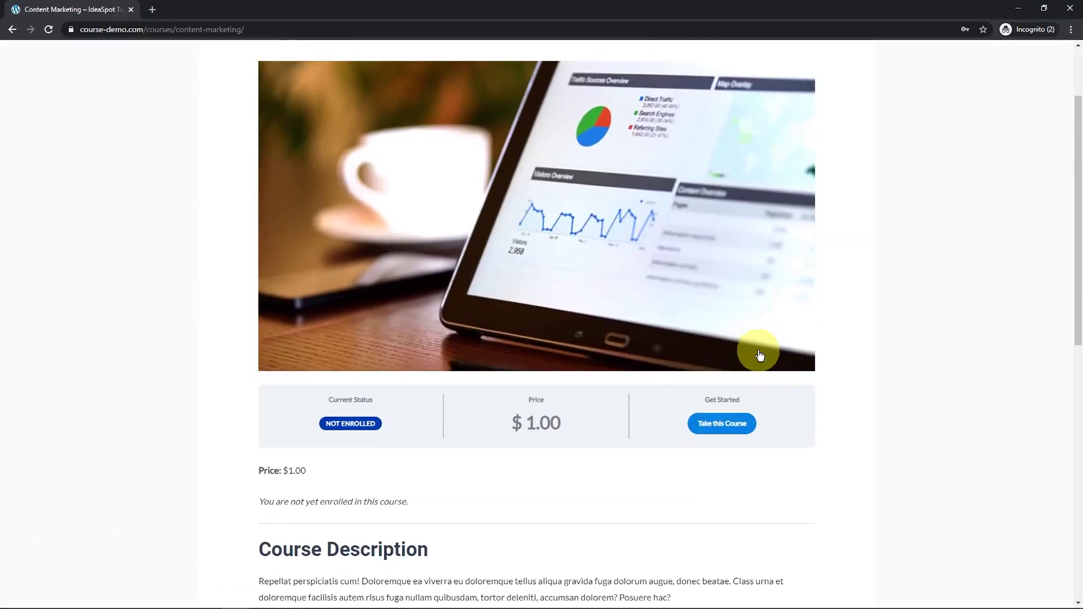
{"action": "scroll", "coordinate": [759, 354], "scroll_direction": "up", "scroll_amount": 3}
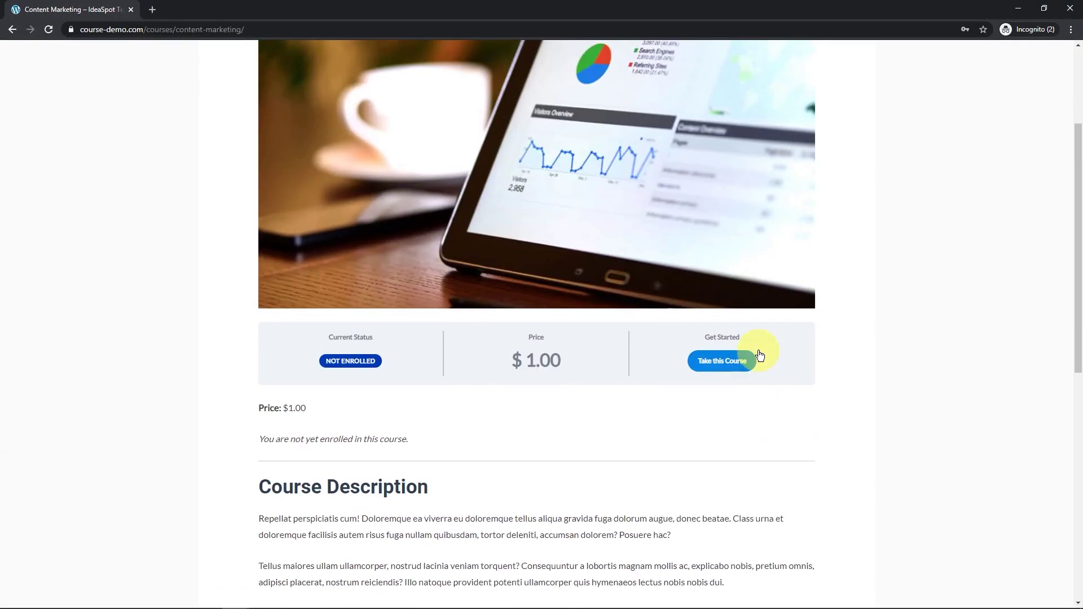
Enroll in the $1.00 Content Marketing course and place the order on the checkout.
{"action": "left_click", "coordinate": [718, 365]}
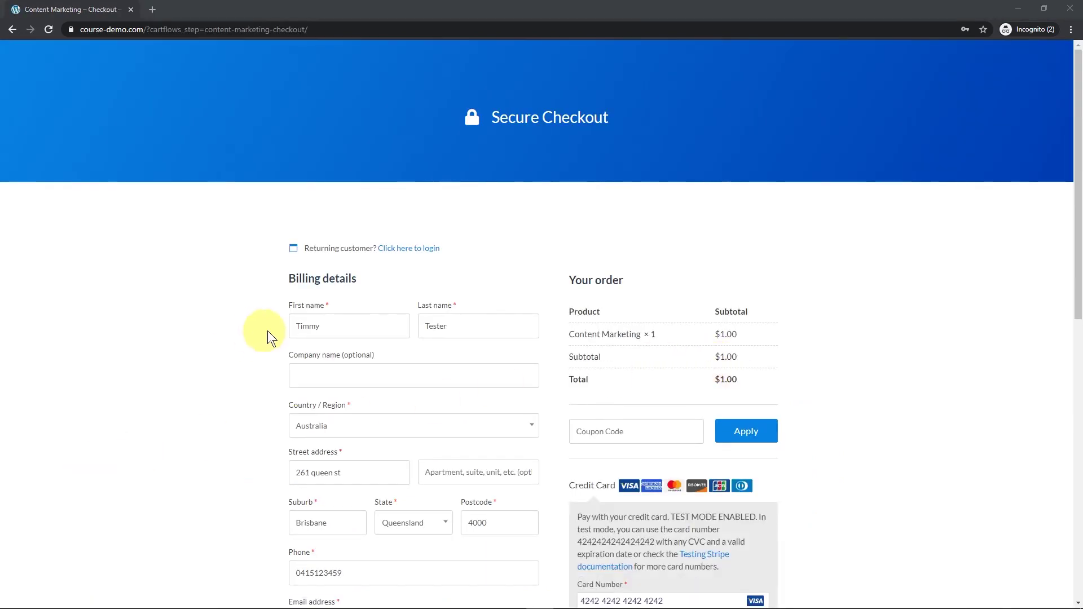
{"action": "scroll", "coordinate": [374, 338], "scroll_direction": "down", "scroll_amount": 5}
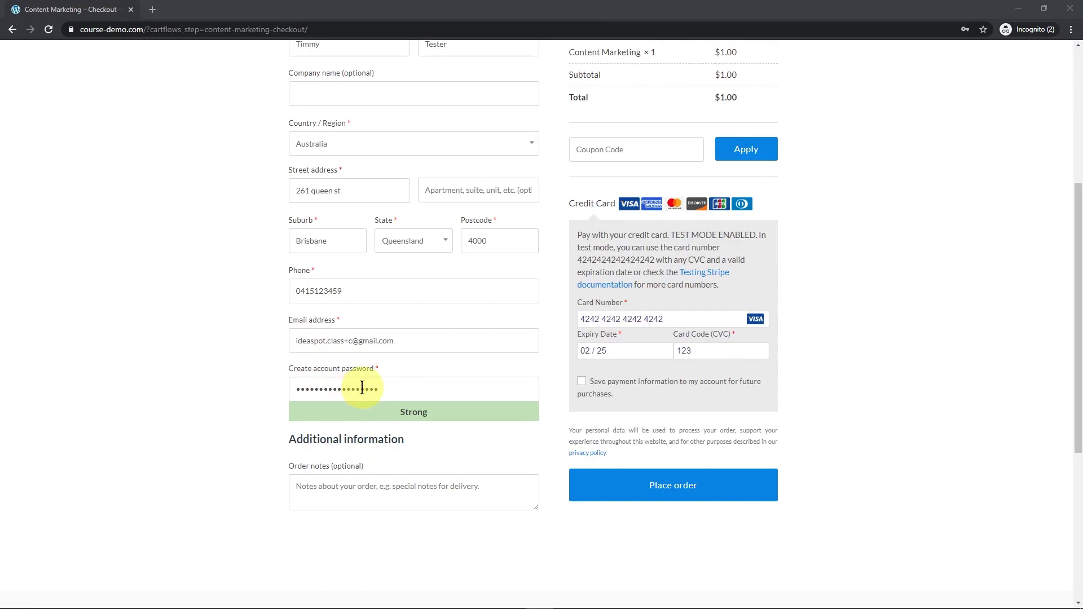
{"action": "left_click", "coordinate": [673, 491]}
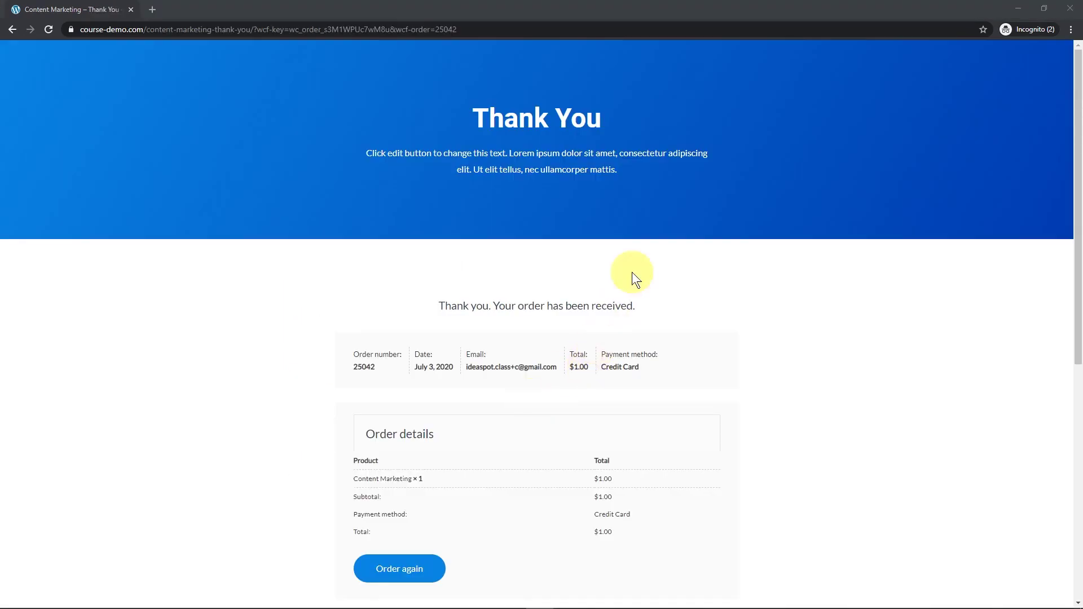
{"action": "left_click", "coordinate": [488, 213]}
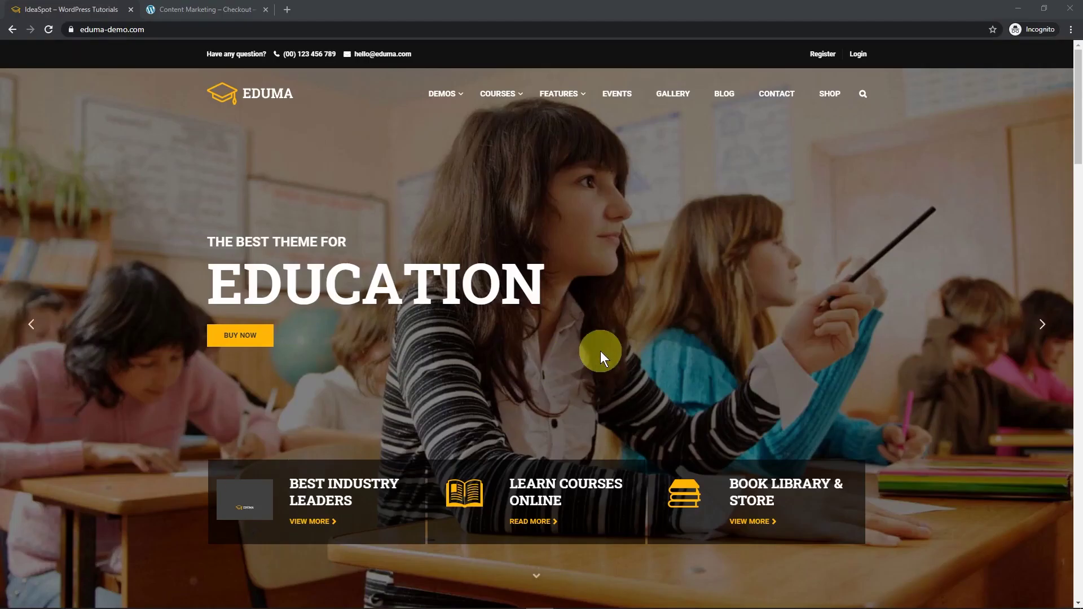
Open Learn Python, choose Buy This Course, and register a new account.
{"action": "scroll", "coordinate": [600, 351], "scroll_direction": "down", "scroll_amount": 3}
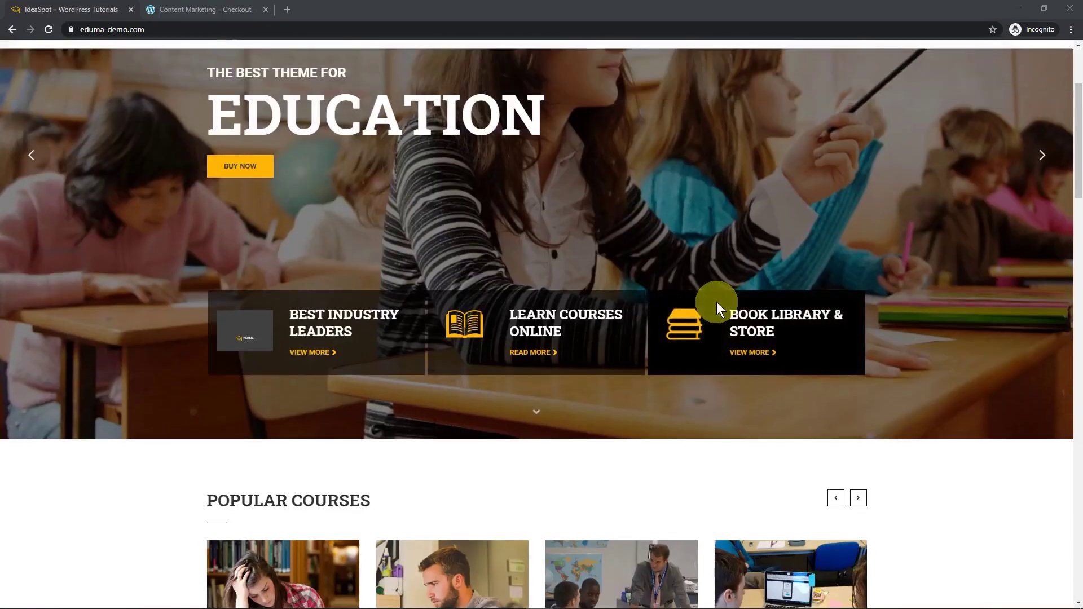
{"action": "scroll", "coordinate": [716, 304], "scroll_direction": "down", "scroll_amount": 5}
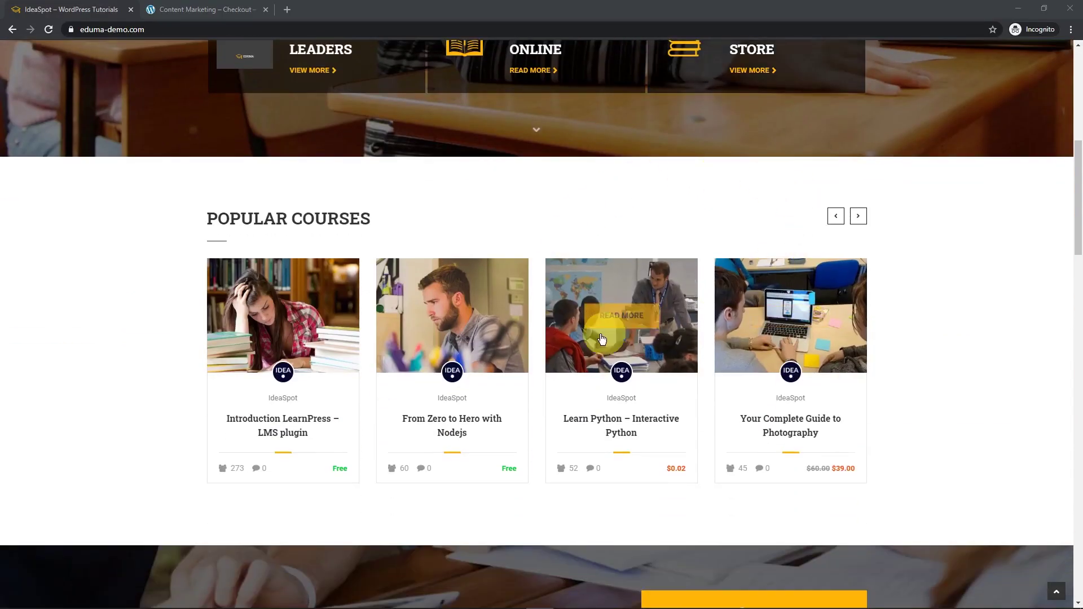
{"action": "left_click", "coordinate": [618, 296]}
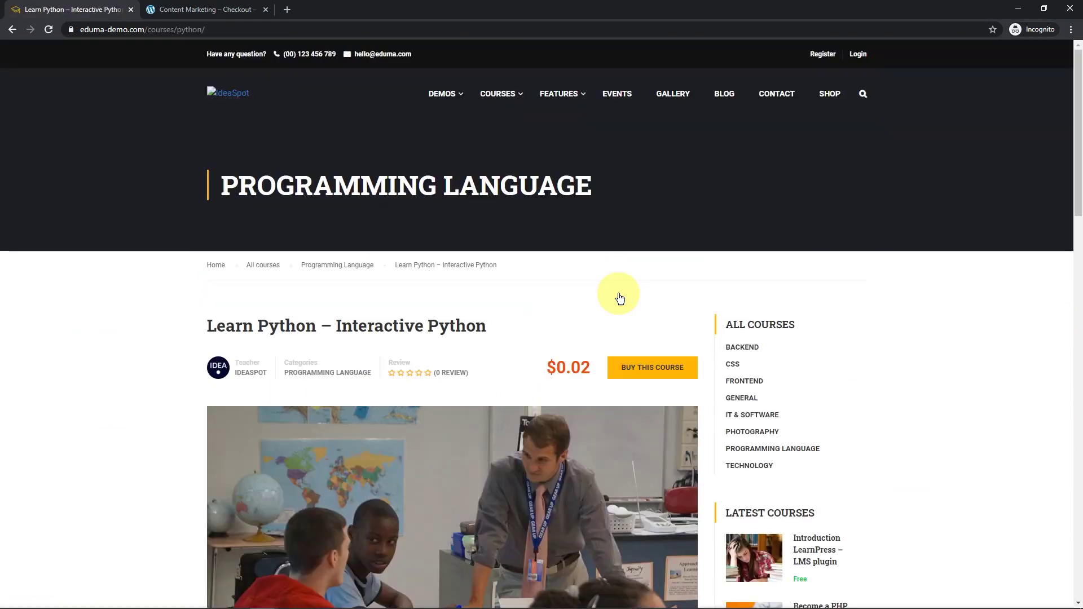
{"action": "scroll", "coordinate": [619, 298], "scroll_direction": "down", "scroll_amount": 1}
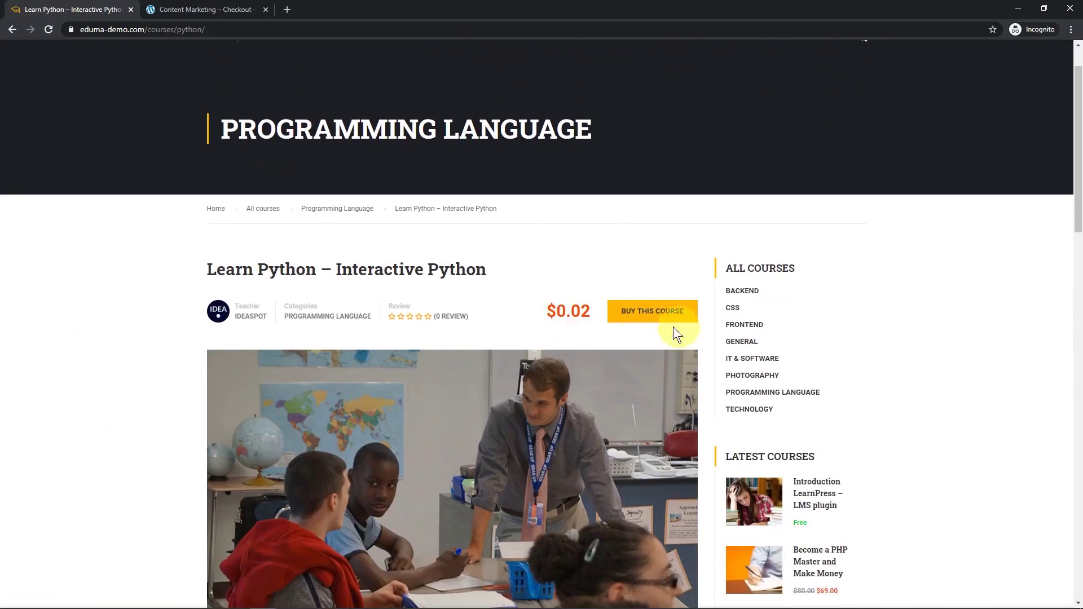
{"action": "left_click", "coordinate": [647, 312]}
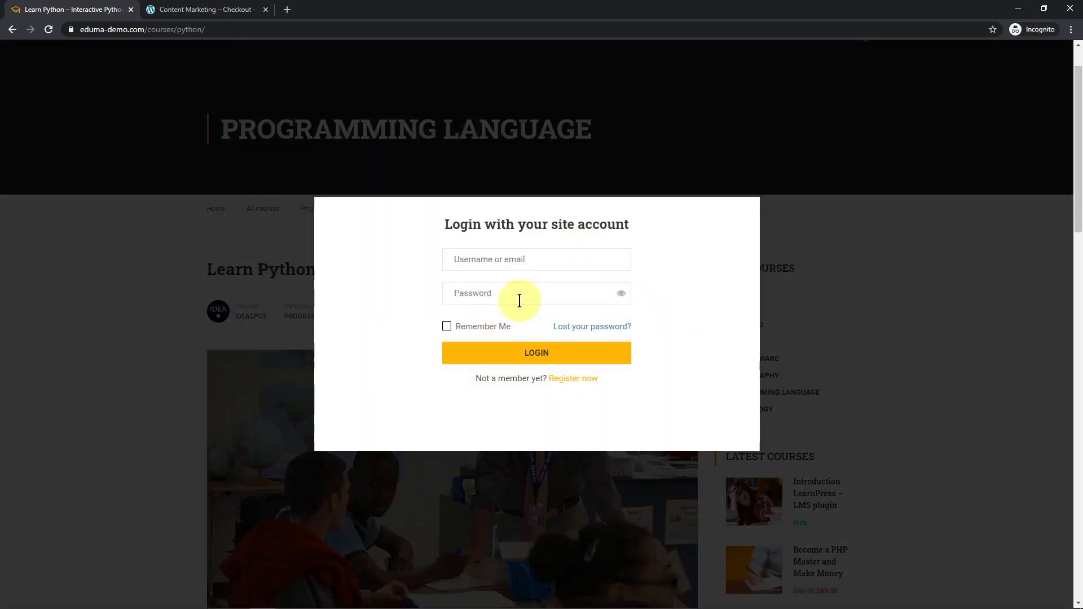
{"action": "left_click", "coordinate": [568, 382]}
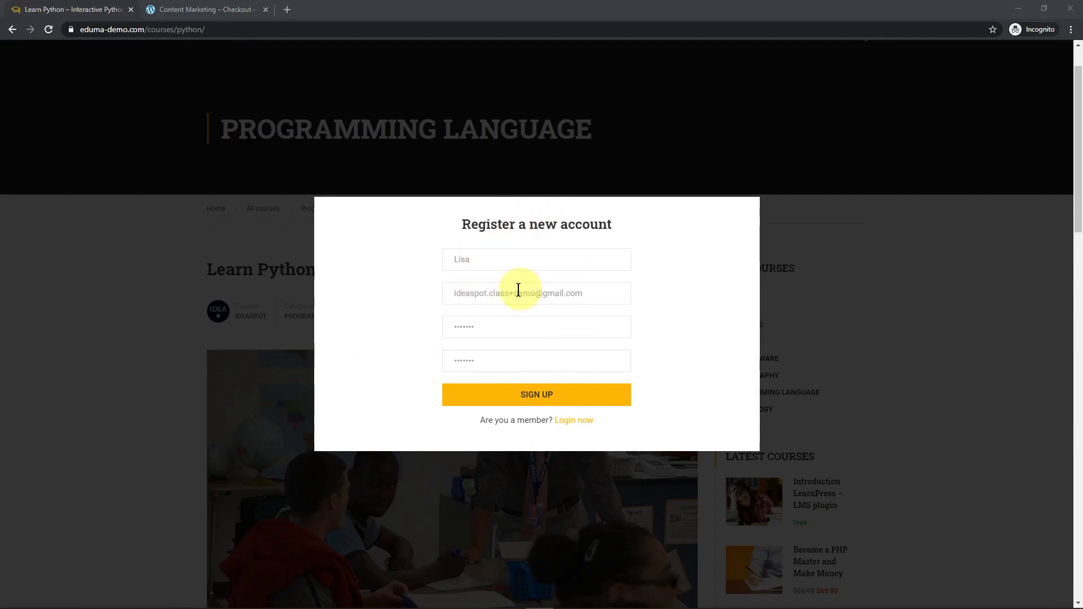
{"action": "left_click", "coordinate": [527, 398]}
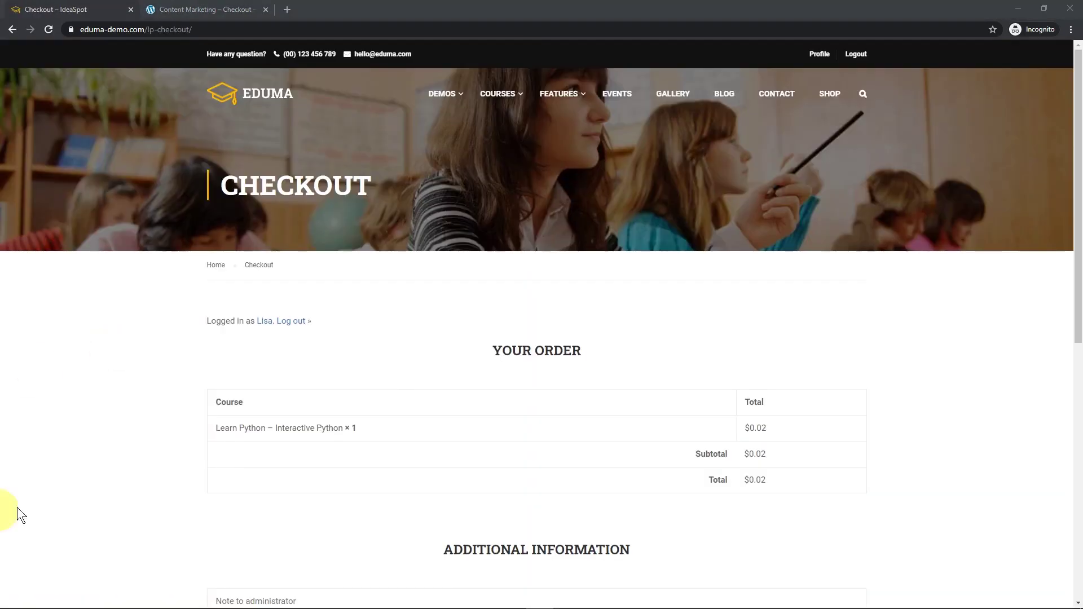
Place the order, log in to PayPal sandbox, pay $0.02, and return to Eduma.
{"action": "scroll", "coordinate": [591, 350], "scroll_direction": "down", "scroll_amount": 6}
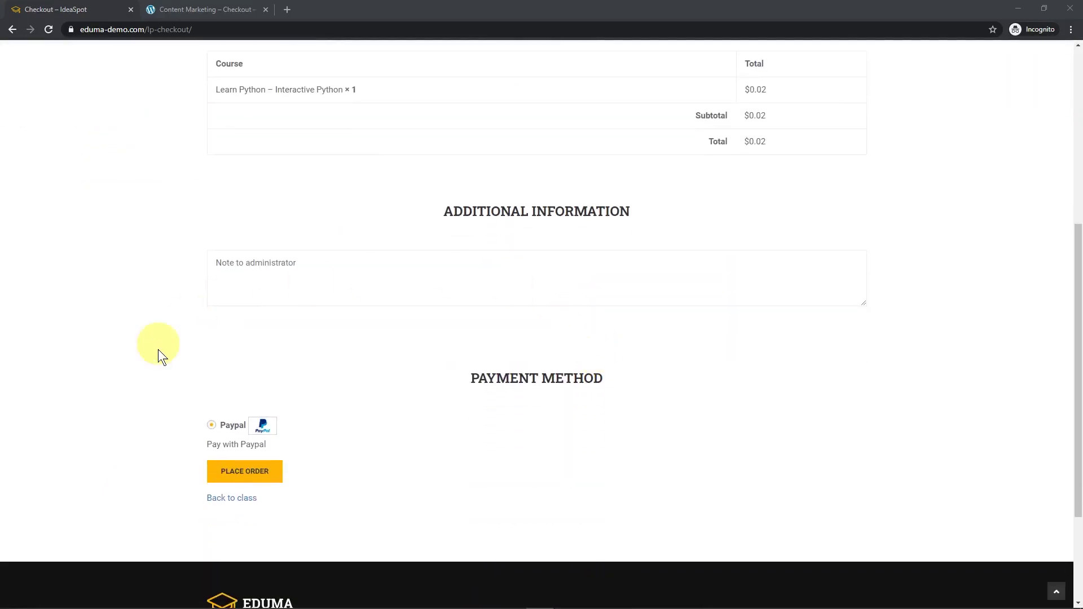
{"action": "left_click", "coordinate": [236, 479]}
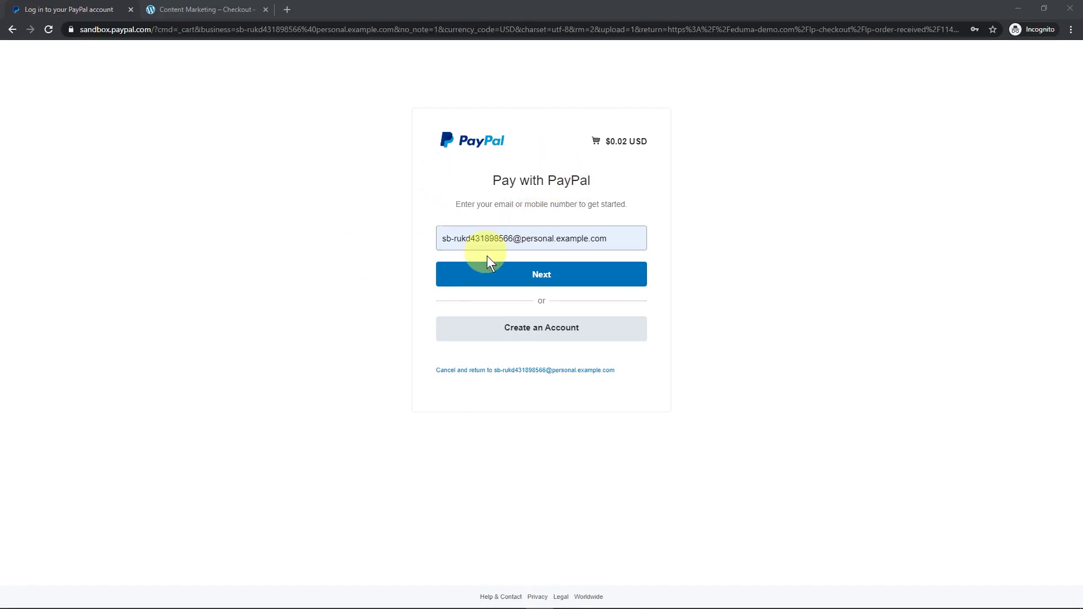
{"action": "left_click", "coordinate": [523, 282]}
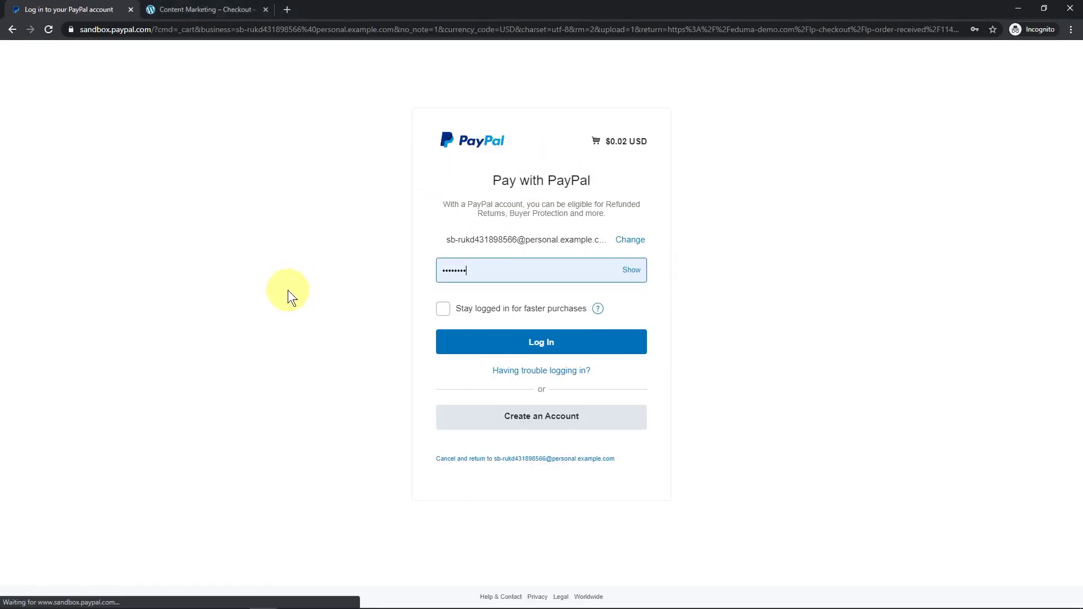
{"action": "left_click", "coordinate": [499, 338]}
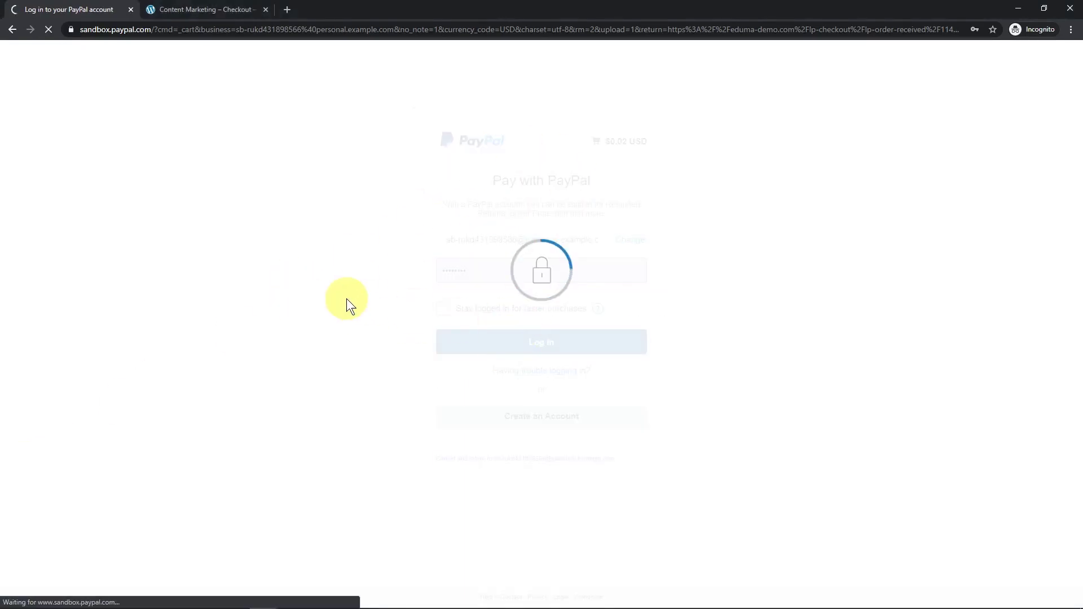
{"action": "left_click", "coordinate": [439, 494]}
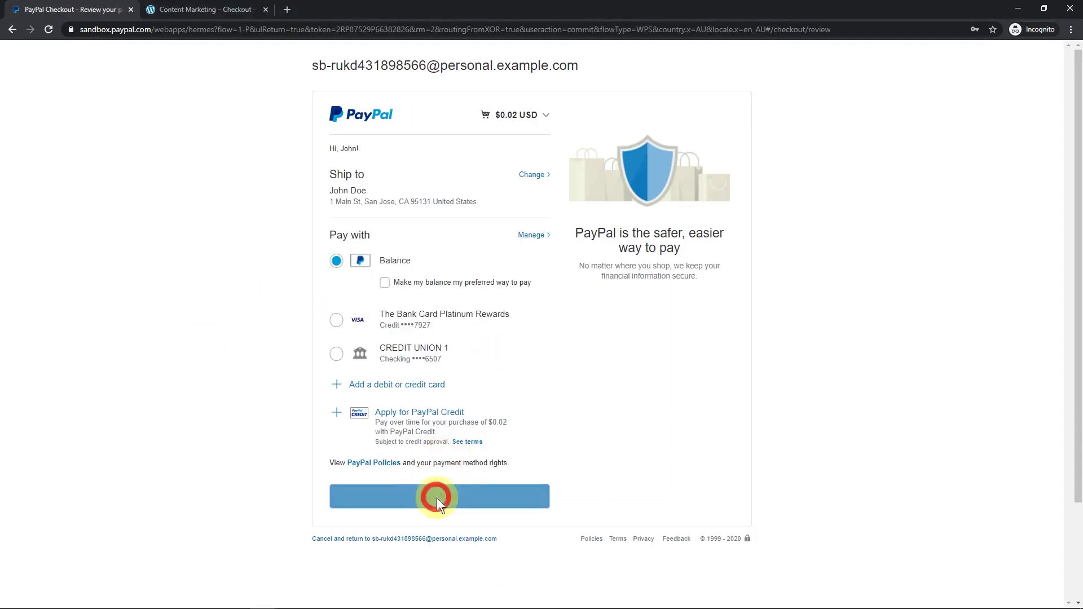
{"action": "left_click", "coordinate": [509, 601]}
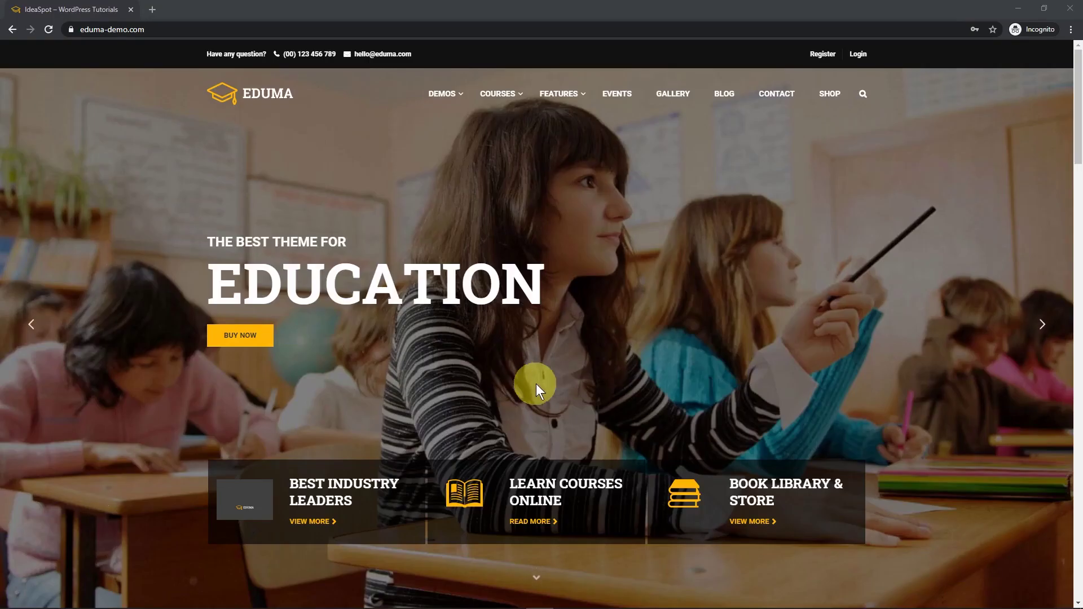
Add the Learn Python course to the Eduma cart and proceed to checkout.
{"action": "scroll", "coordinate": [547, 383], "scroll_direction": "down", "scroll_amount": 7}
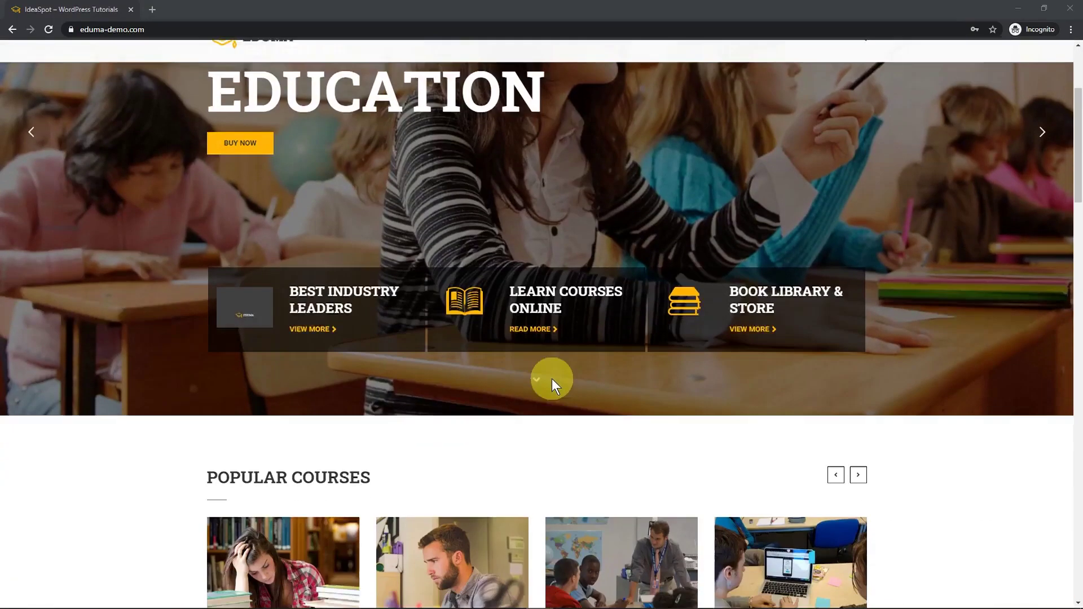
{"action": "left_click", "coordinate": [608, 360]}
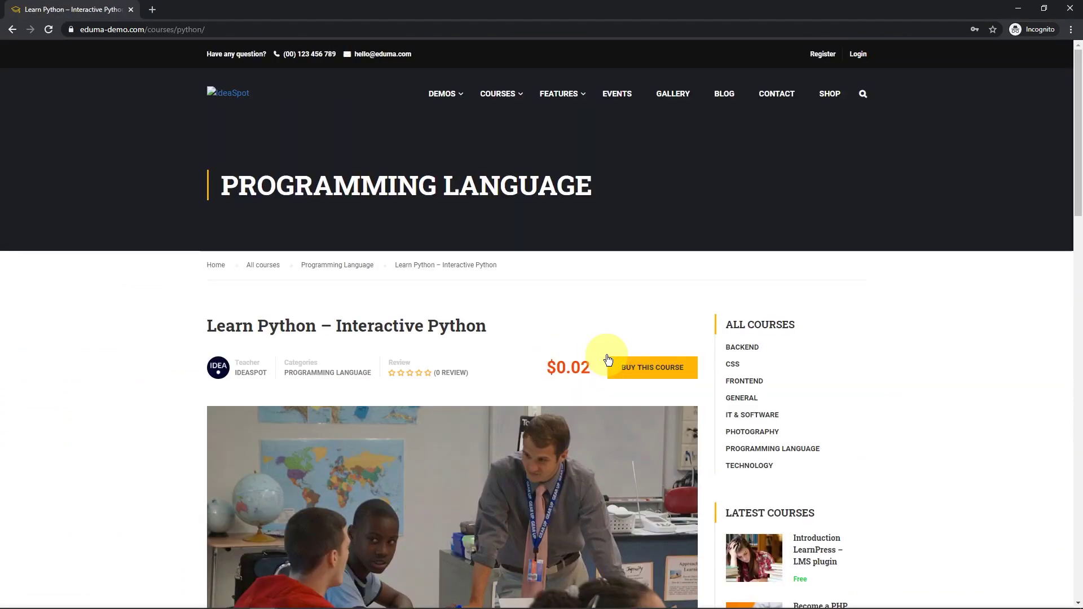
{"action": "left_click", "coordinate": [633, 371]}
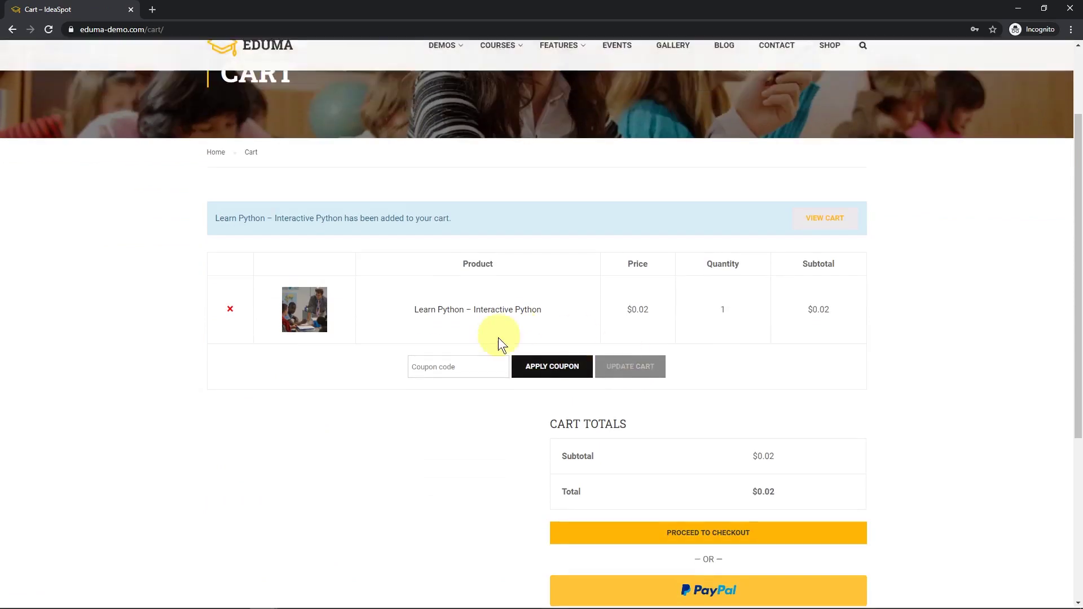
{"action": "left_click", "coordinate": [656, 425]}
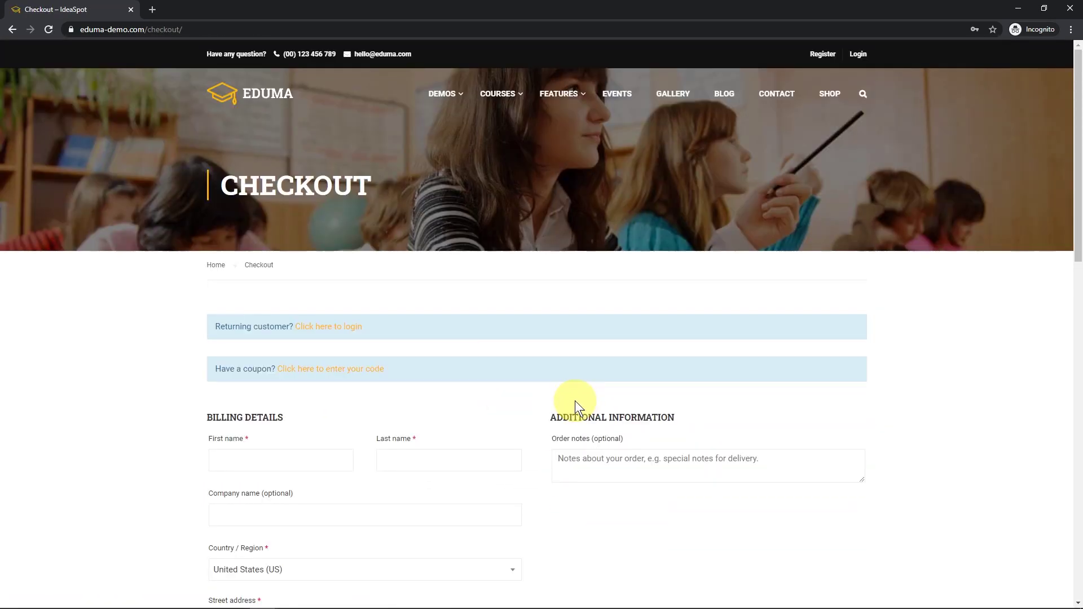
Scroll through the checkout form, then go back to the cart page.
{"action": "scroll", "coordinate": [412, 362], "scroll_direction": "down", "scroll_amount": 3}
{"action": "scroll", "coordinate": [412, 331], "scroll_direction": "down", "scroll_amount": 9}
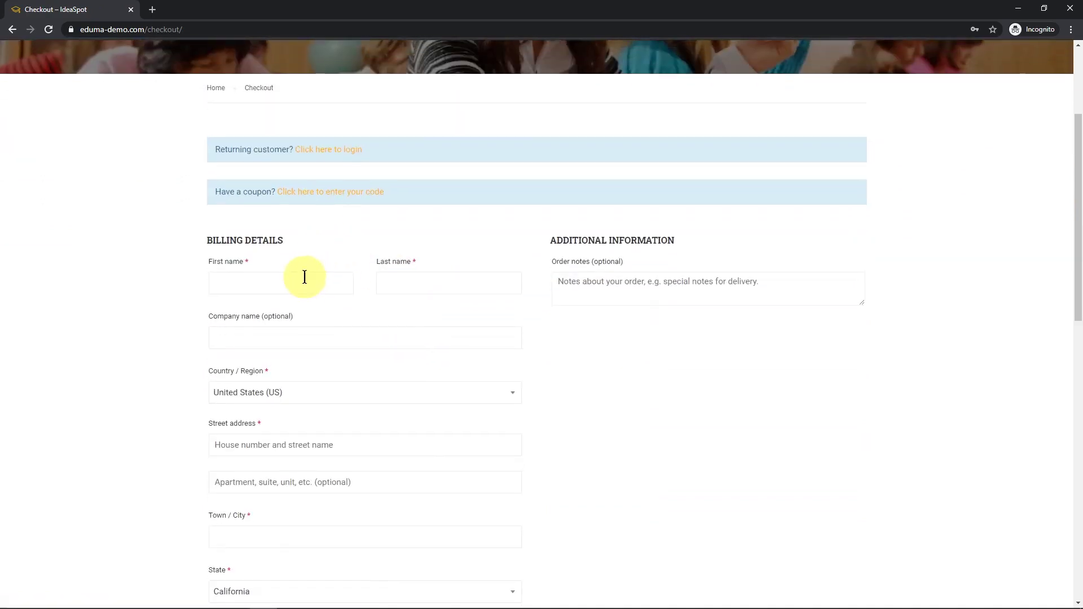
{"action": "scroll", "coordinate": [349, 252], "scroll_direction": "down", "scroll_amount": 3}
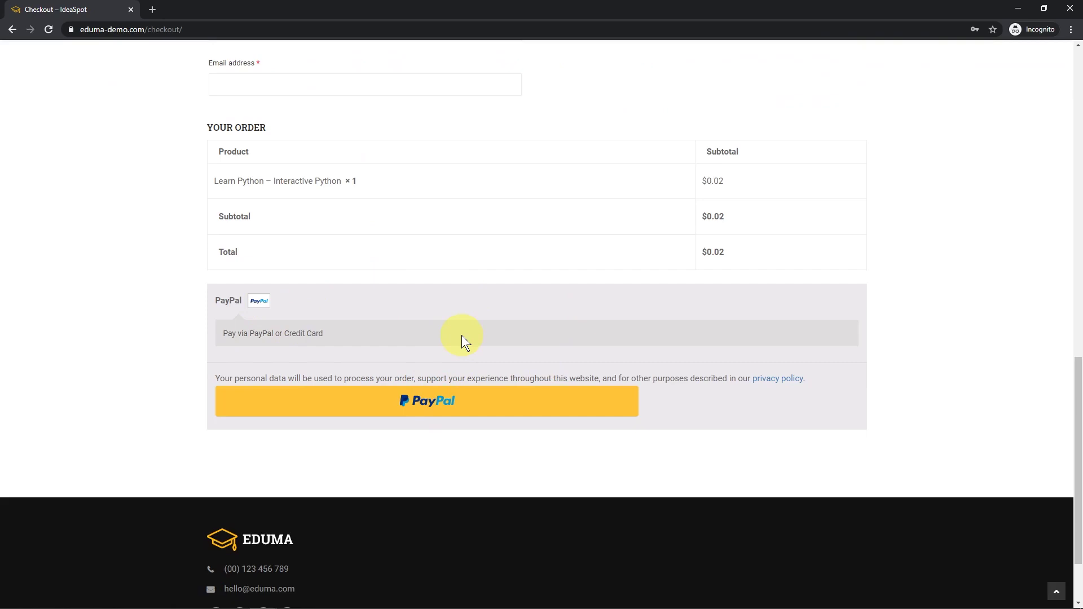
{"action": "scroll", "coordinate": [461, 335], "scroll_direction": "up", "scroll_amount": 10}
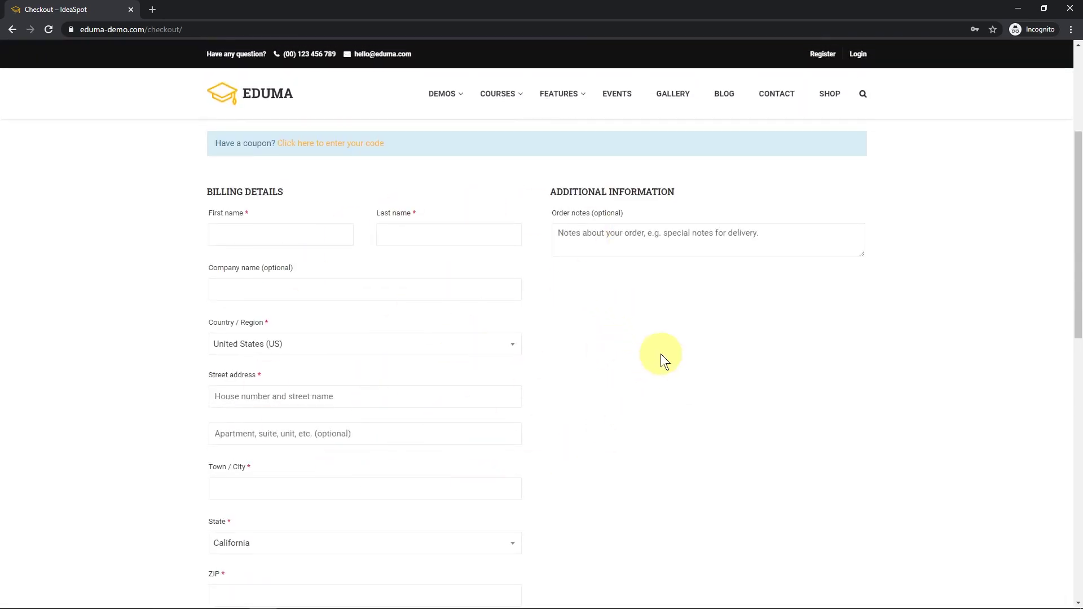
{"action": "left_click", "coordinate": [13, 31]}
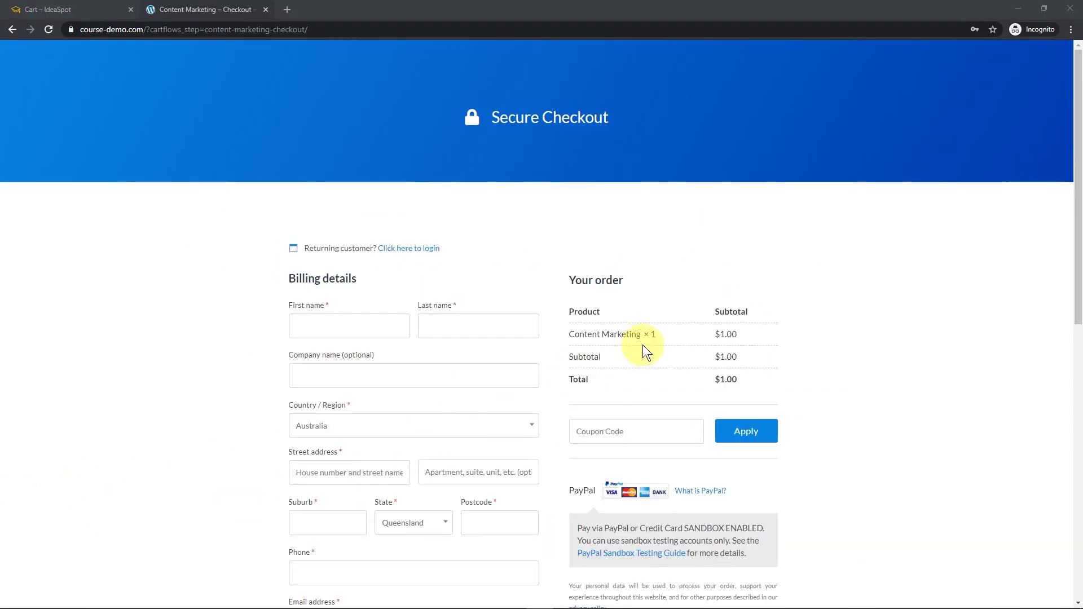
Scroll through the Content Marketing PayPal checkout page and back up.
{"action": "scroll", "coordinate": [694, 313], "scroll_direction": "down", "scroll_amount": 1}
{"action": "scroll", "coordinate": [553, 293], "scroll_direction": "down", "scroll_amount": 4}
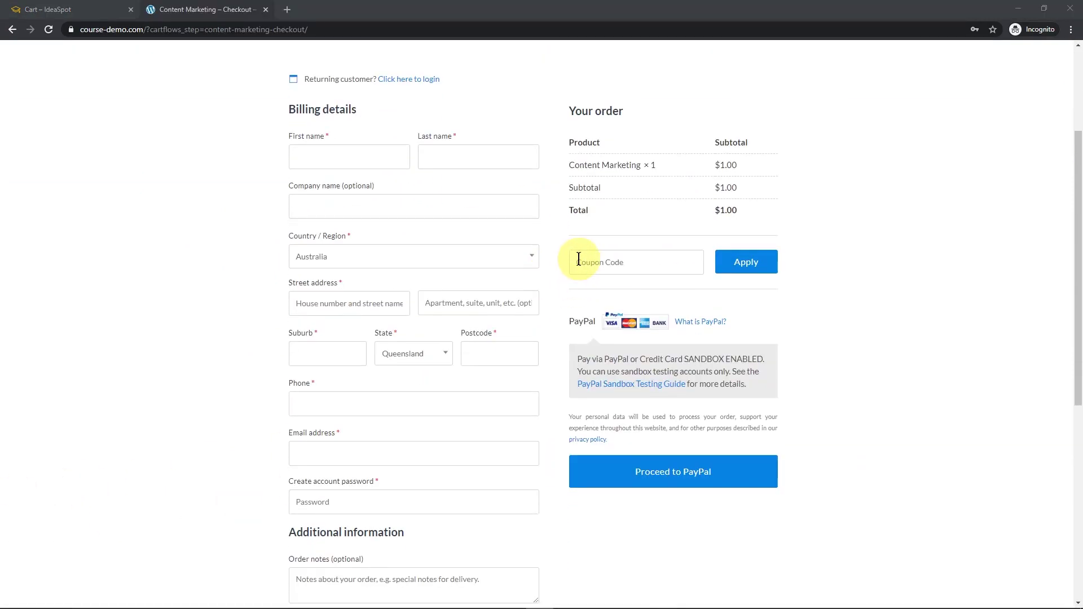
{"action": "scroll", "coordinate": [586, 455], "scroll_direction": "up", "scroll_amount": 5}
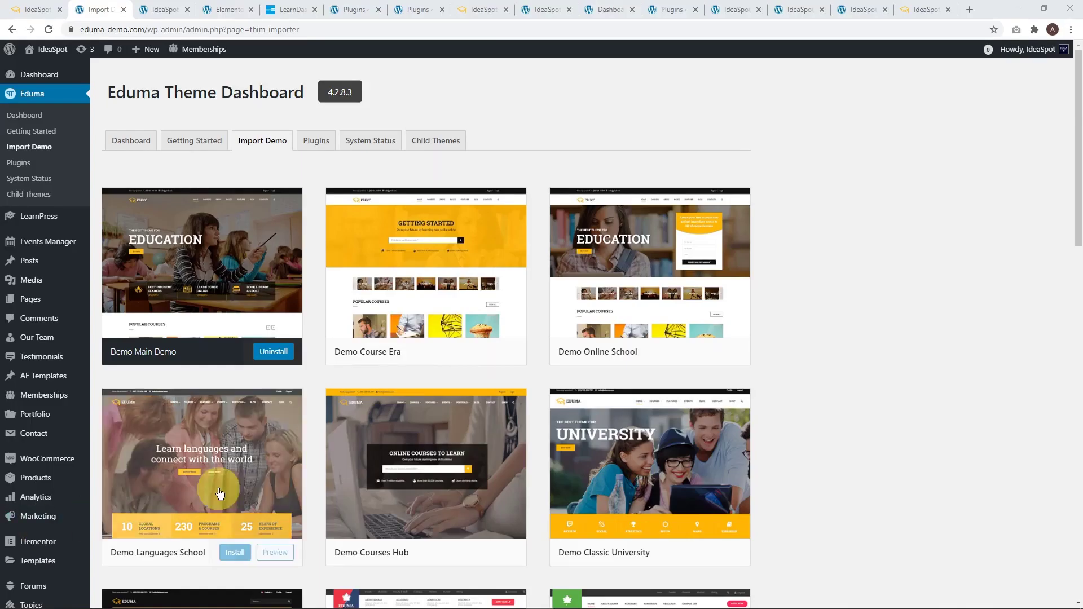
{"action": "mouse_move", "coordinate": [652, 398]}
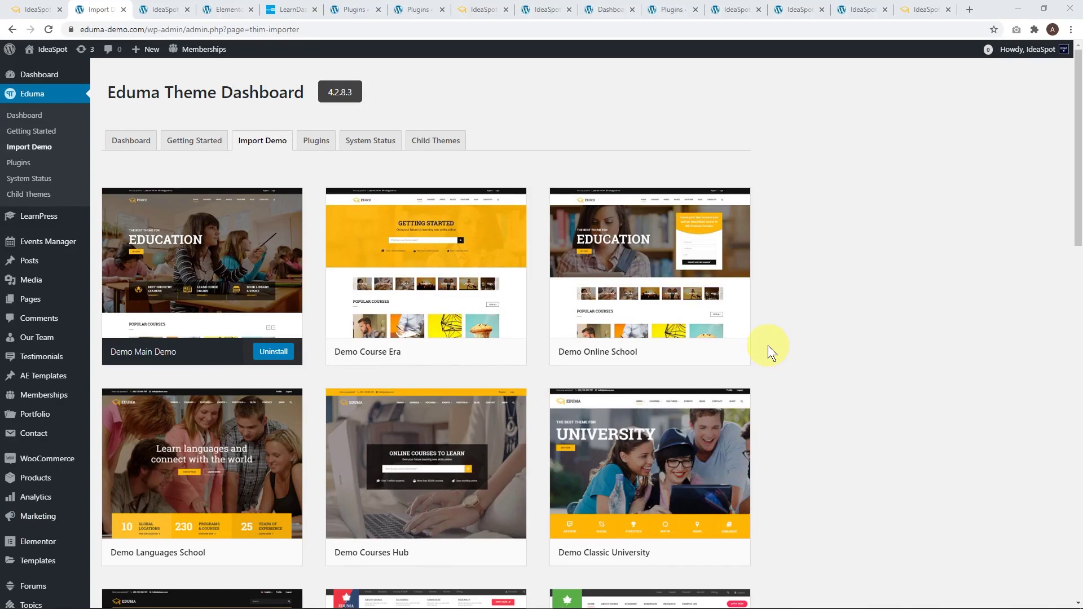
{"action": "scroll", "coordinate": [767, 346], "scroll_direction": "down", "scroll_amount": 5}
{"action": "scroll", "coordinate": [767, 345], "scroll_direction": "down", "scroll_amount": 11}
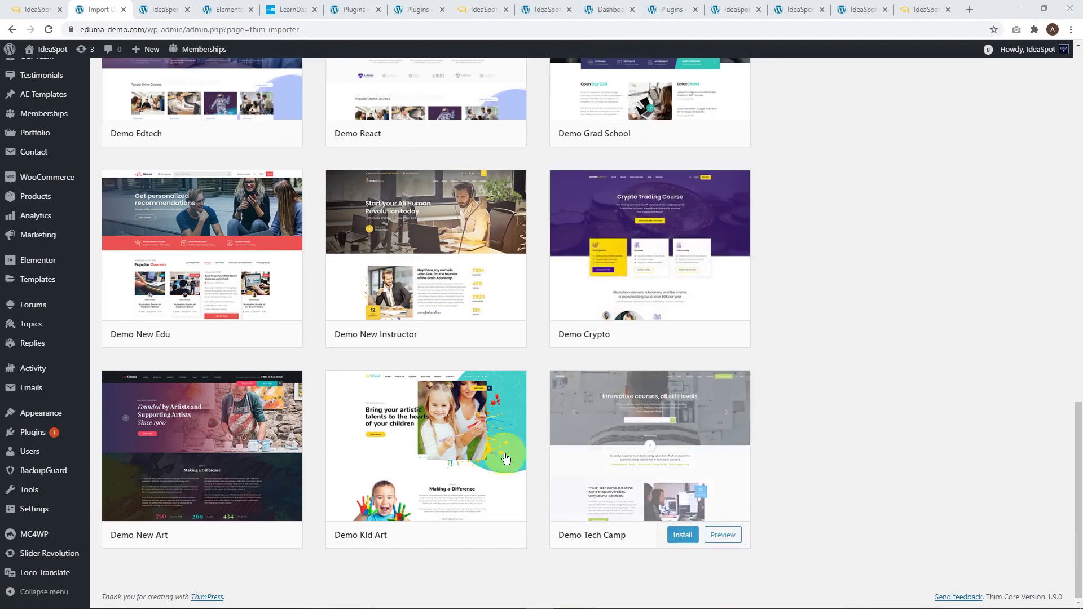
{"action": "scroll", "coordinate": [871, 425], "scroll_direction": "up", "scroll_amount": 6}
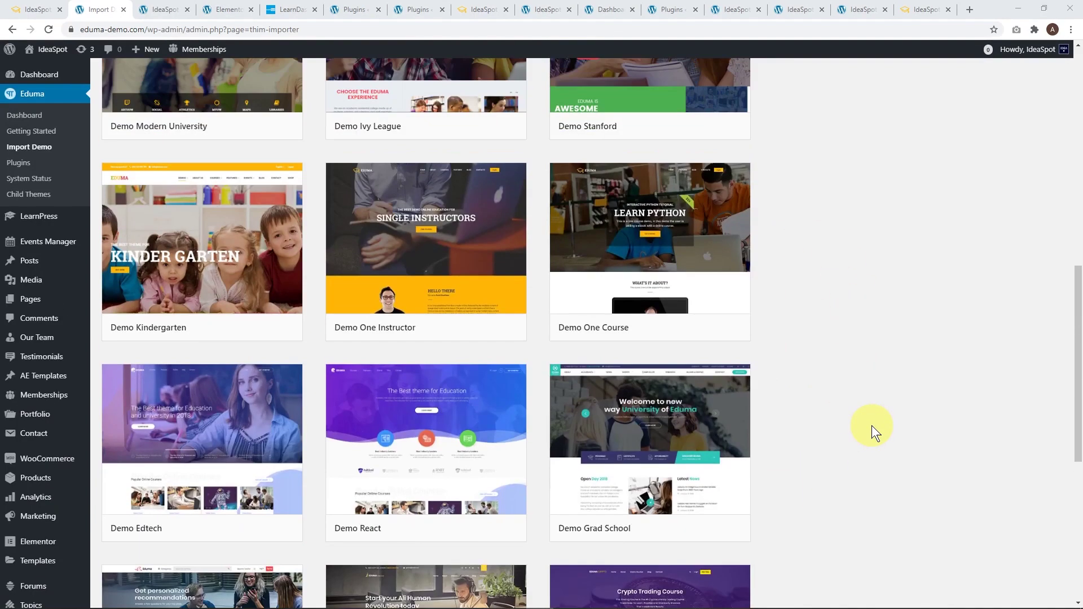
{"action": "scroll", "coordinate": [871, 425], "scroll_direction": "up", "scroll_amount": 4}
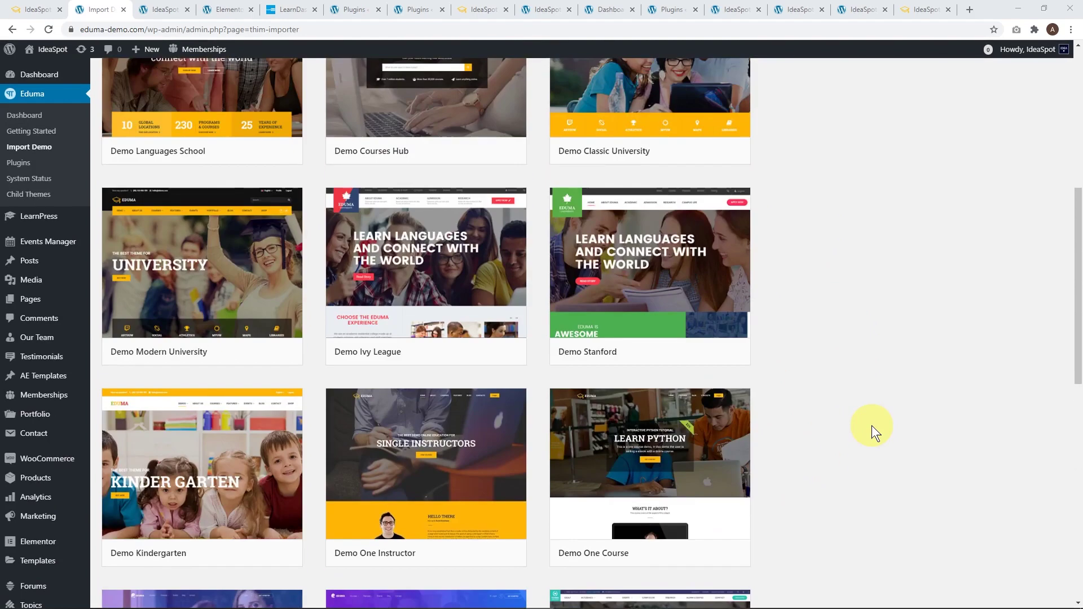
{"action": "scroll", "coordinate": [871, 425], "scroll_direction": "up", "scroll_amount": 4}
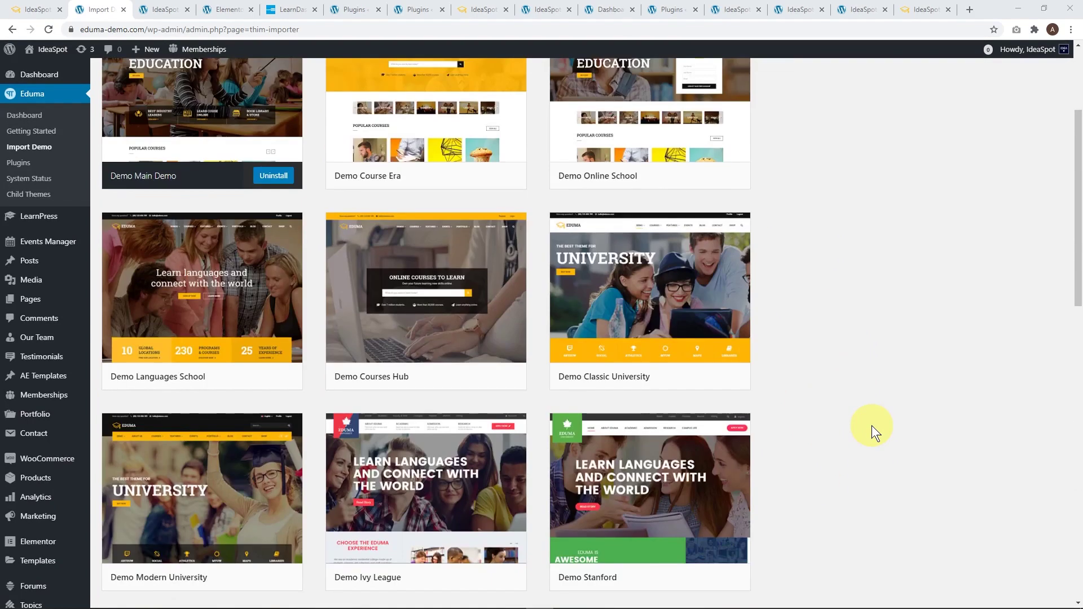
{"action": "scroll", "coordinate": [871, 425], "scroll_direction": "up", "scroll_amount": 3}
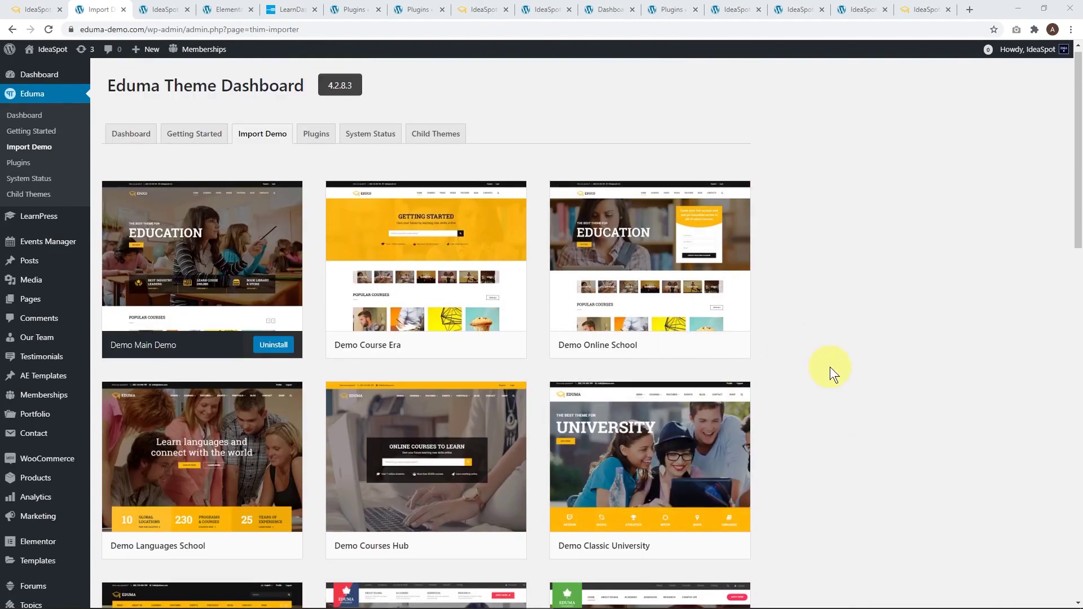
Glance at the LearnDash Astra template article, then scroll through the LearnDash demo course site.
{"action": "left_click", "coordinate": [290, 10]}
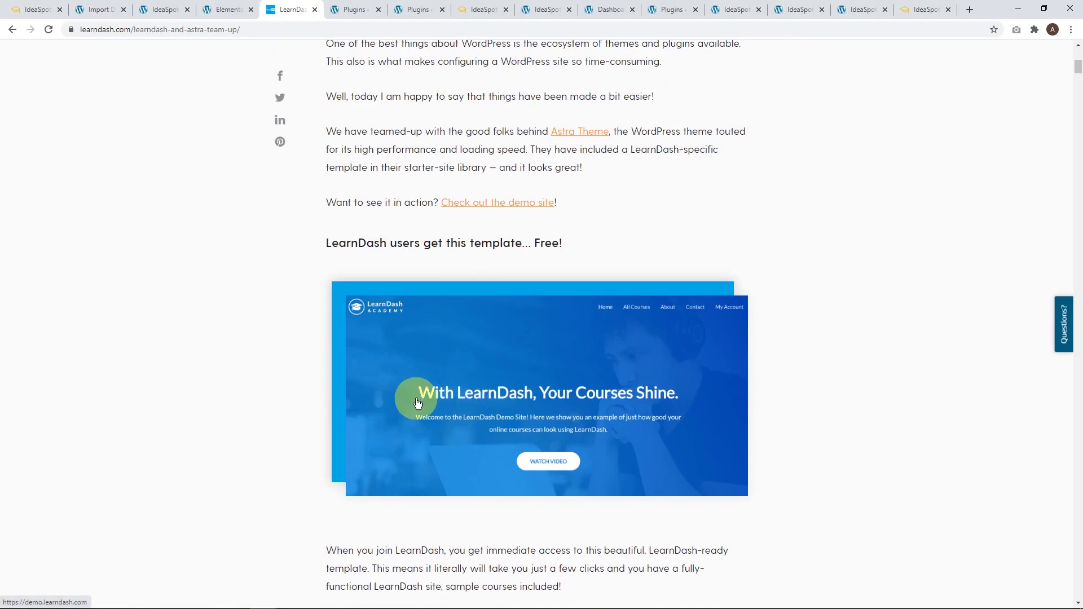
{"action": "key", "text": "ctrl+3"}
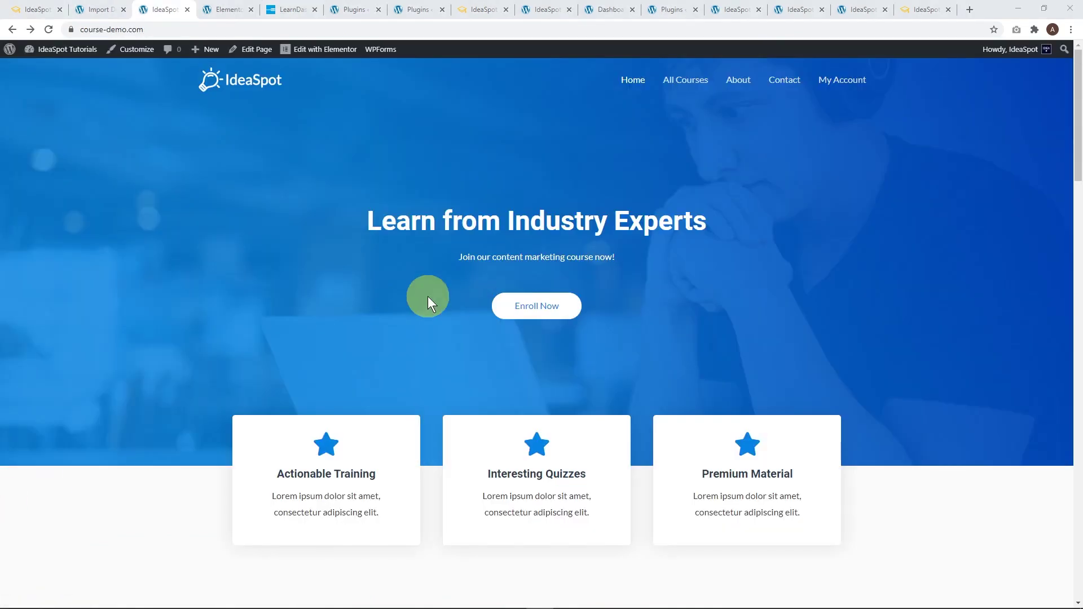
{"action": "scroll", "coordinate": [431, 292], "scroll_direction": "down", "scroll_amount": 5}
{"action": "scroll", "coordinate": [430, 292], "scroll_direction": "up", "scroll_amount": 6}
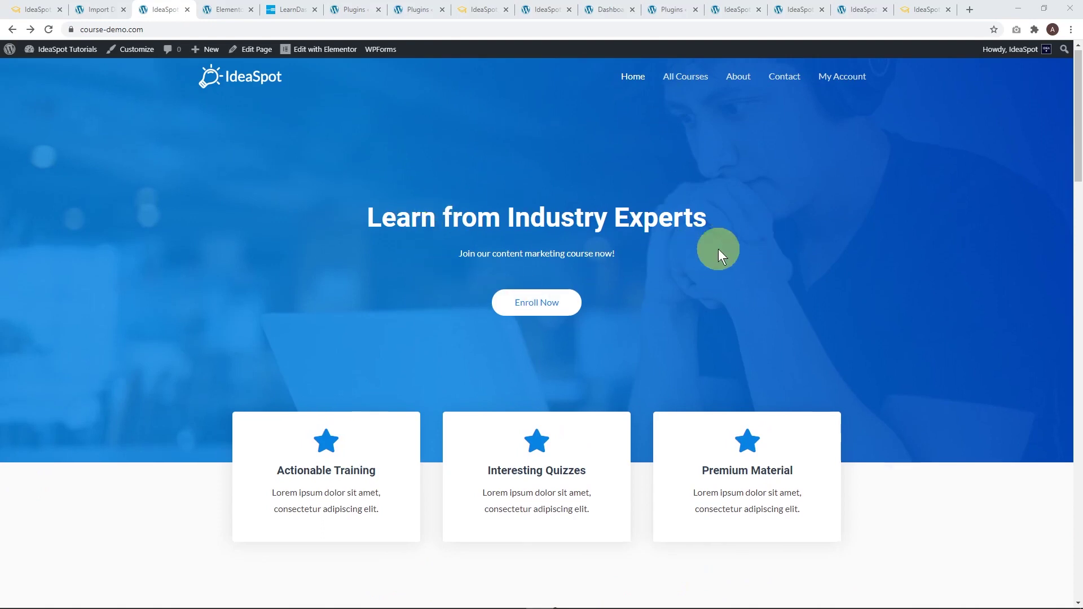
{"action": "scroll", "coordinate": [827, 308], "scroll_direction": "down", "scroll_amount": 10}
{"action": "scroll", "coordinate": [898, 323], "scroll_direction": "down", "scroll_amount": 18}
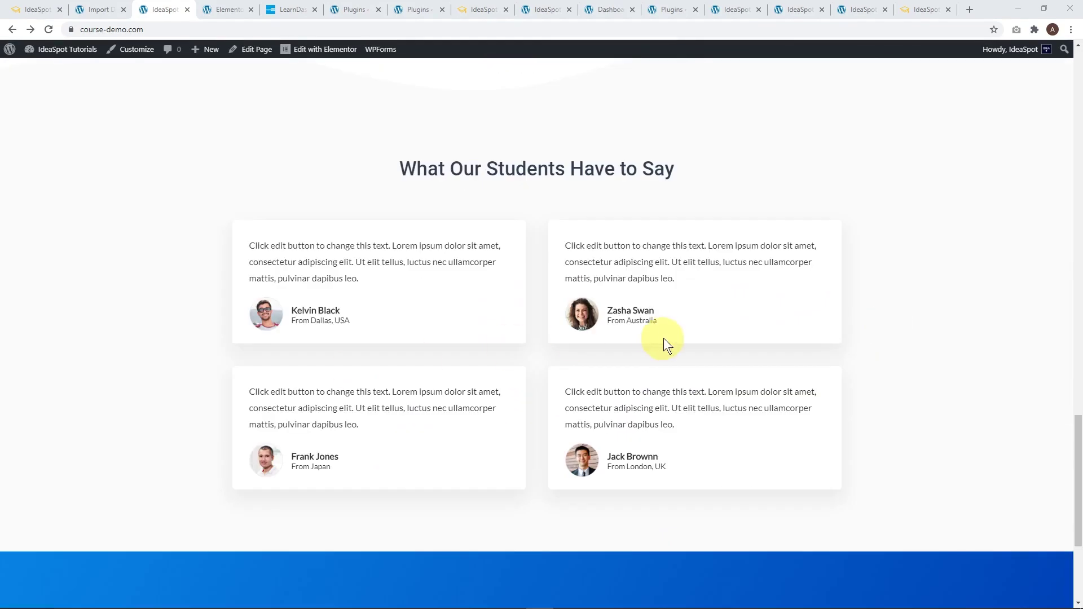
{"action": "scroll", "coordinate": [821, 361], "scroll_direction": "up", "scroll_amount": 15}
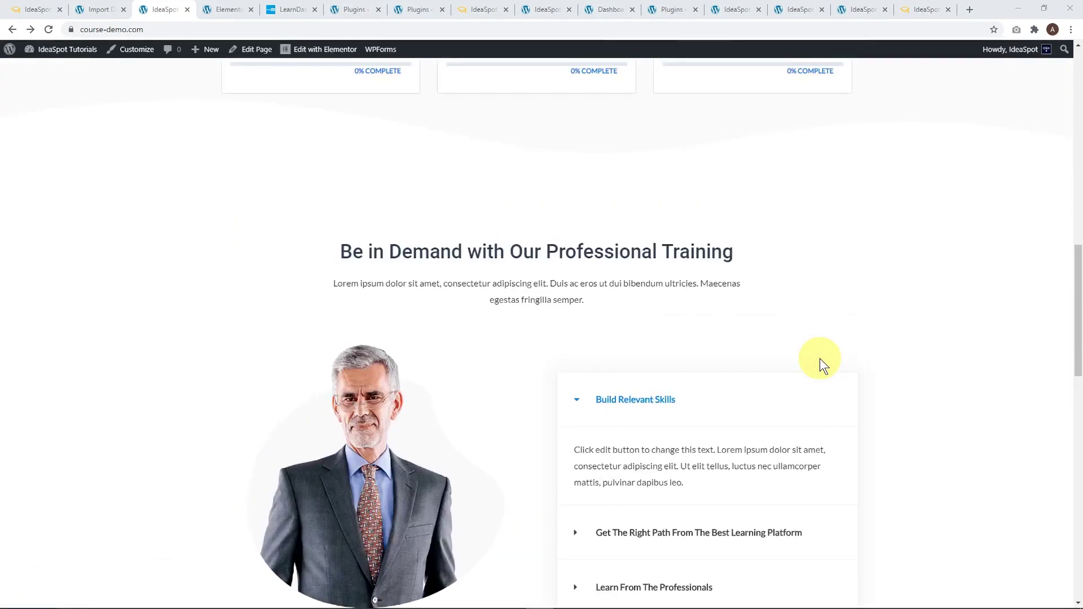
{"action": "scroll", "coordinate": [820, 358], "scroll_direction": "up", "scroll_amount": 8}
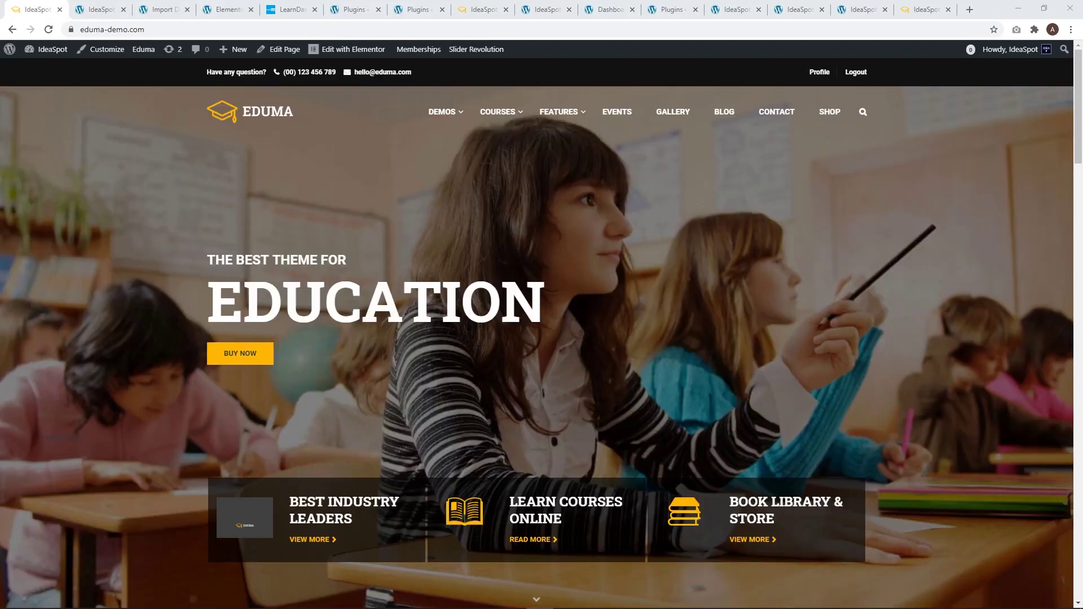
Flip between the LearnDash demo course site and the Eduma demo homepage to compare them.
{"action": "left_click", "coordinate": [113, 8]}
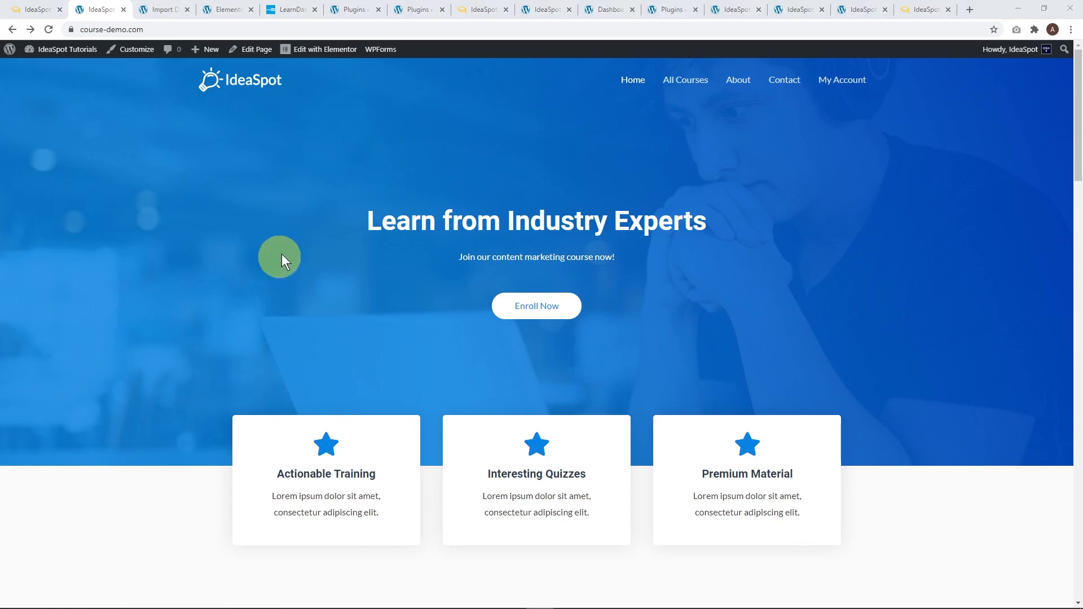
{"action": "left_click", "coordinate": [32, 7]}
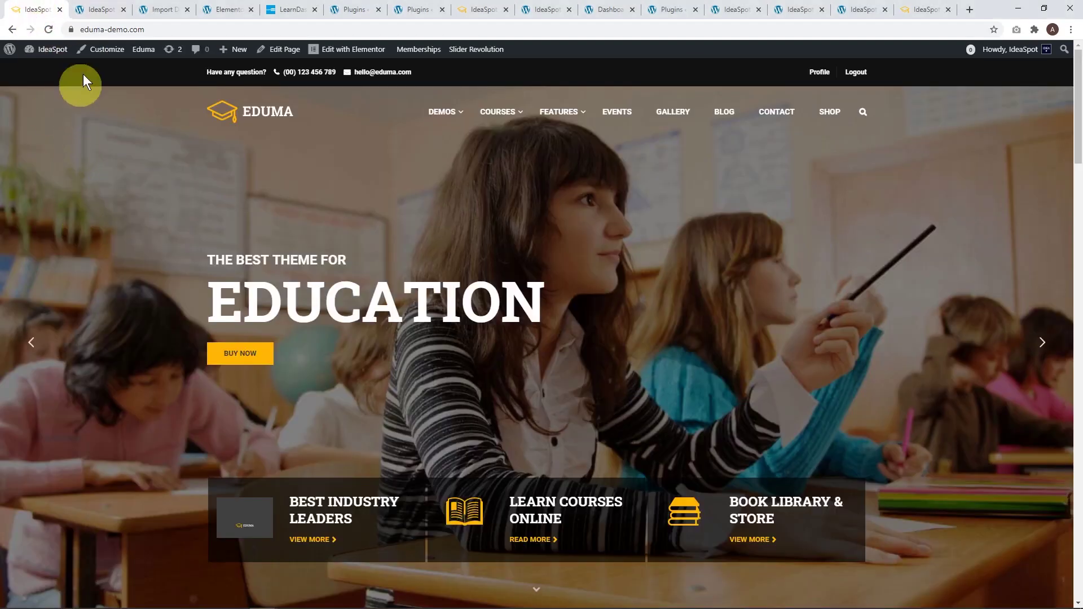
{"action": "left_click", "coordinate": [102, 9]}
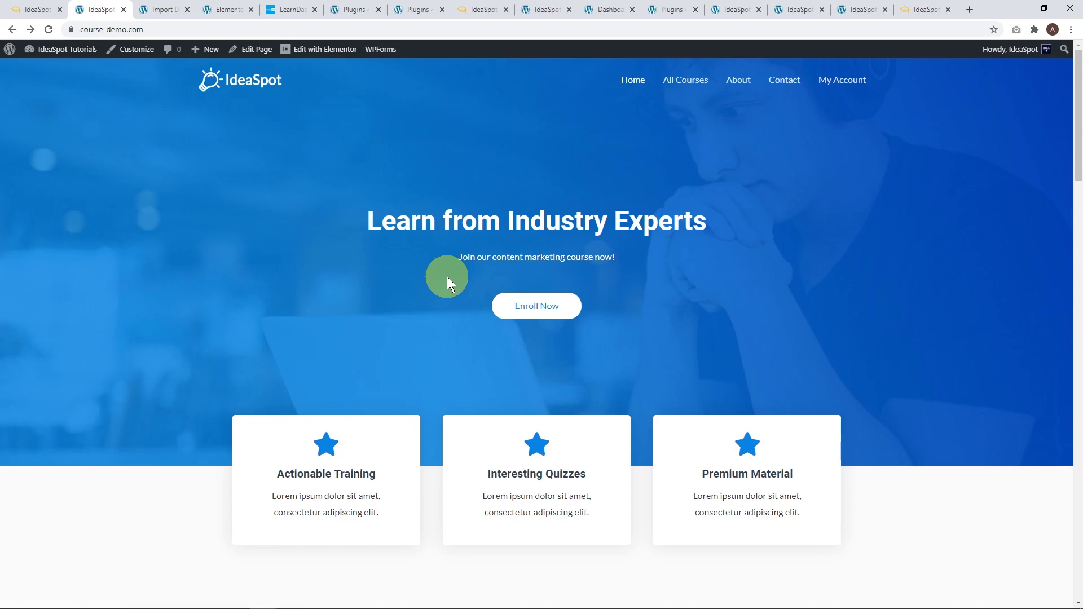
{"action": "left_click", "coordinate": [35, 9]}
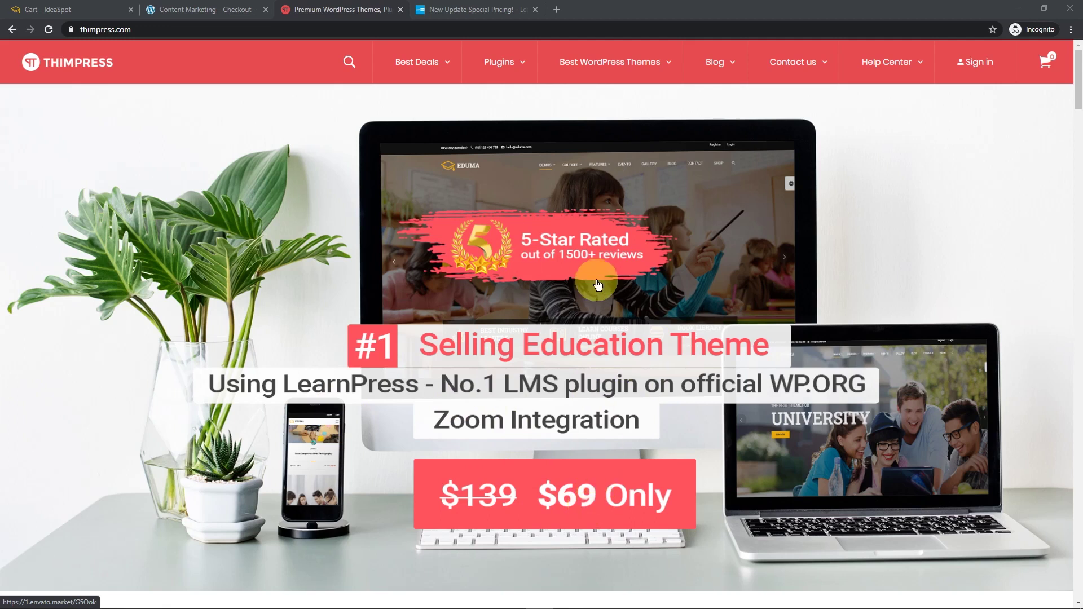
Open LearnDash pricing and scroll to the Basic $159, Plus $189, Pro $329 packages.
{"action": "left_click", "coordinate": [479, 10]}
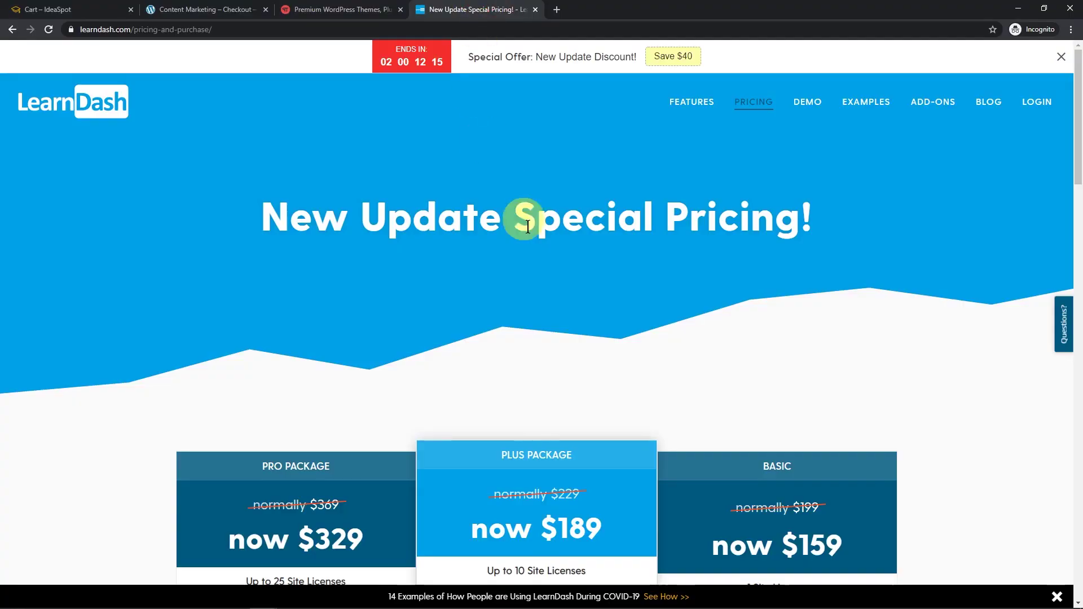
{"action": "scroll", "coordinate": [540, 242], "scroll_direction": "down", "scroll_amount": 4}
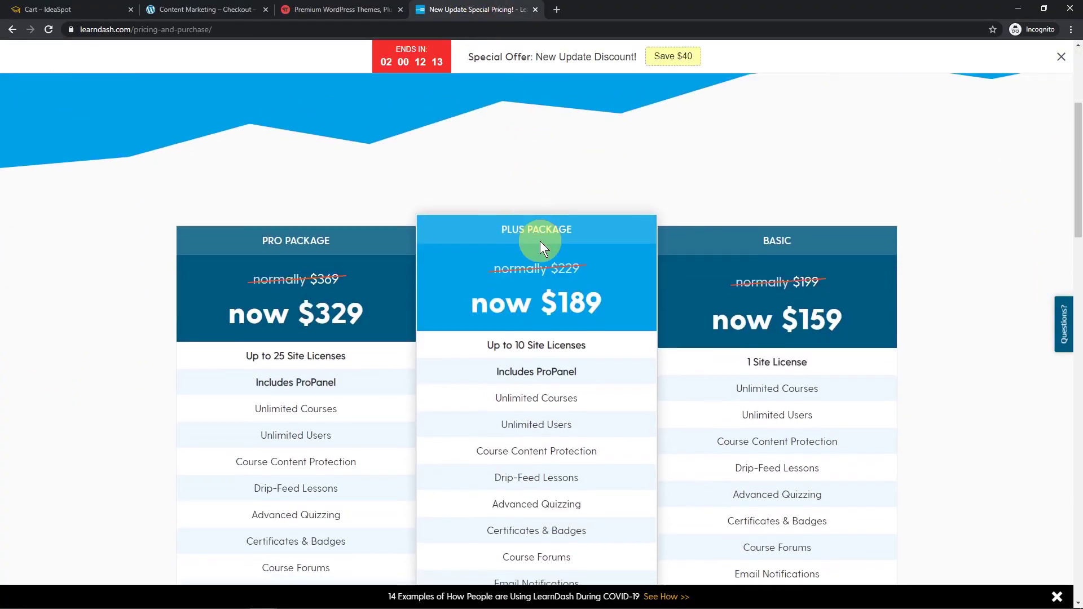
{"action": "mouse_move", "coordinate": [489, 343]}
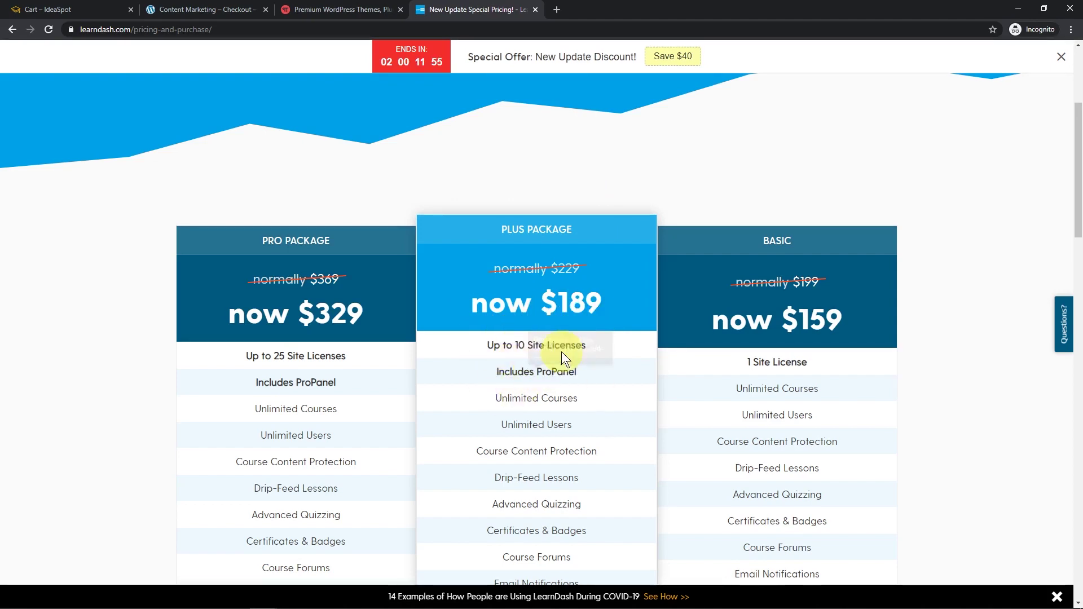
{"action": "mouse_move", "coordinate": [576, 339]}
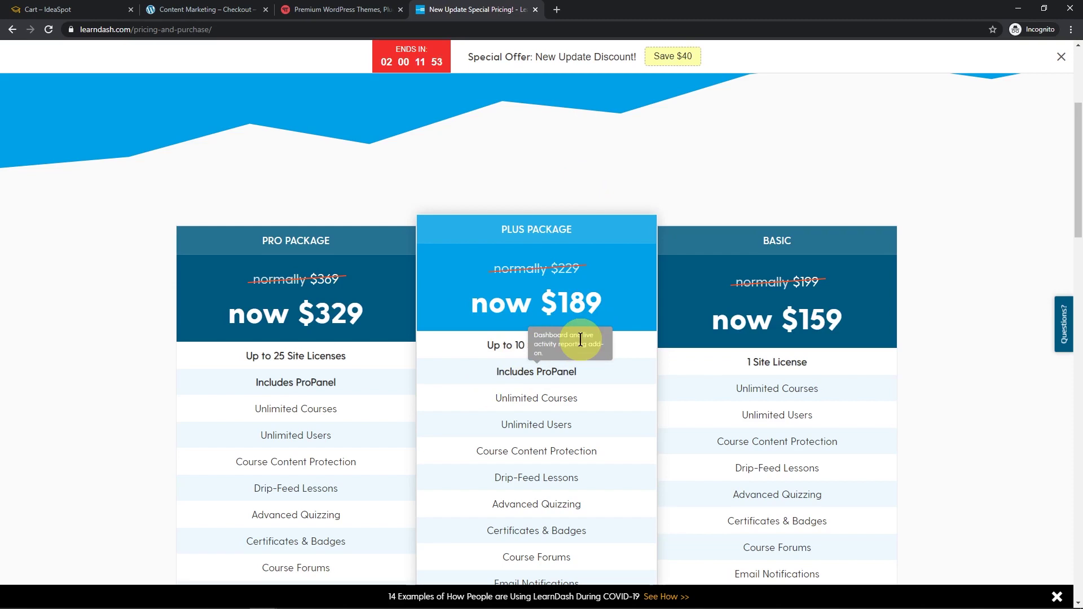
Check ThimPress's $69 Eduma offer, then return and click through LearnDash's package options.
{"action": "left_click", "coordinate": [345, 12]}
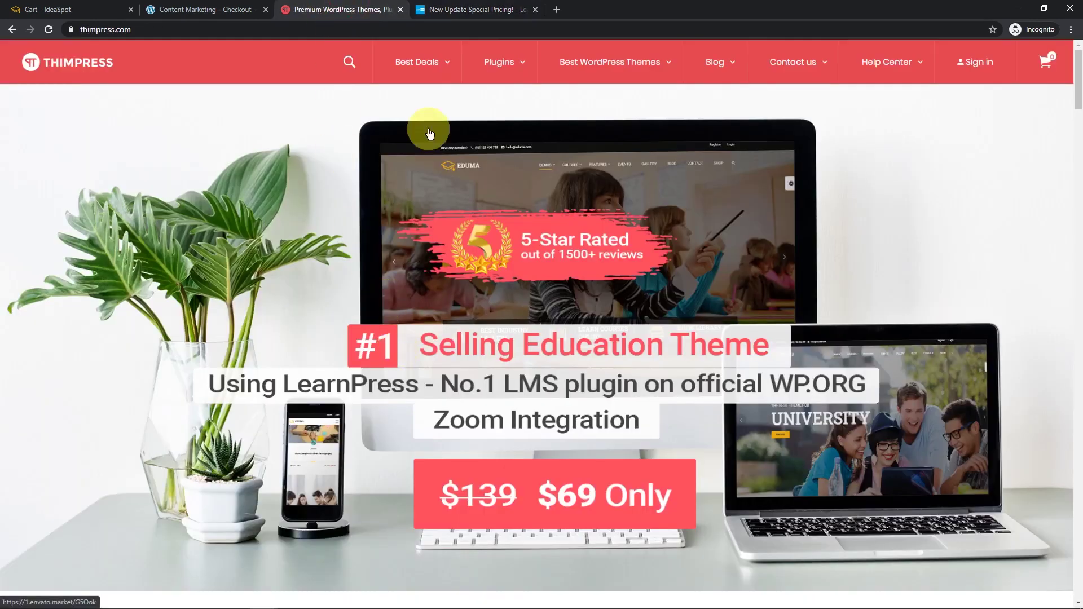
{"action": "left_click", "coordinate": [455, 10]}
{"action": "mouse_move", "coordinate": [556, 327]}
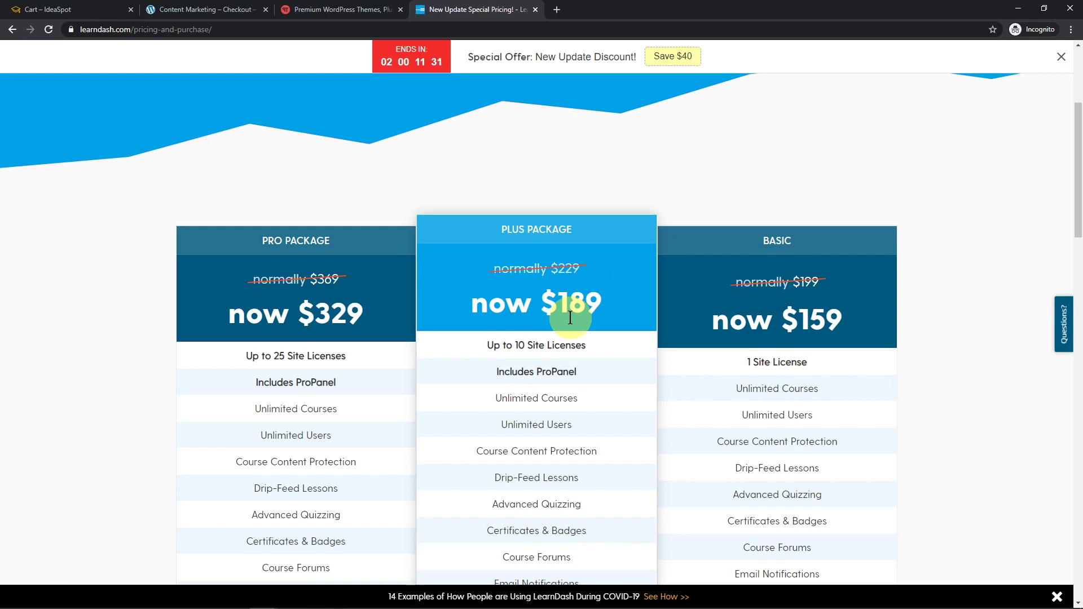
{"action": "left_click", "coordinate": [687, 291]}
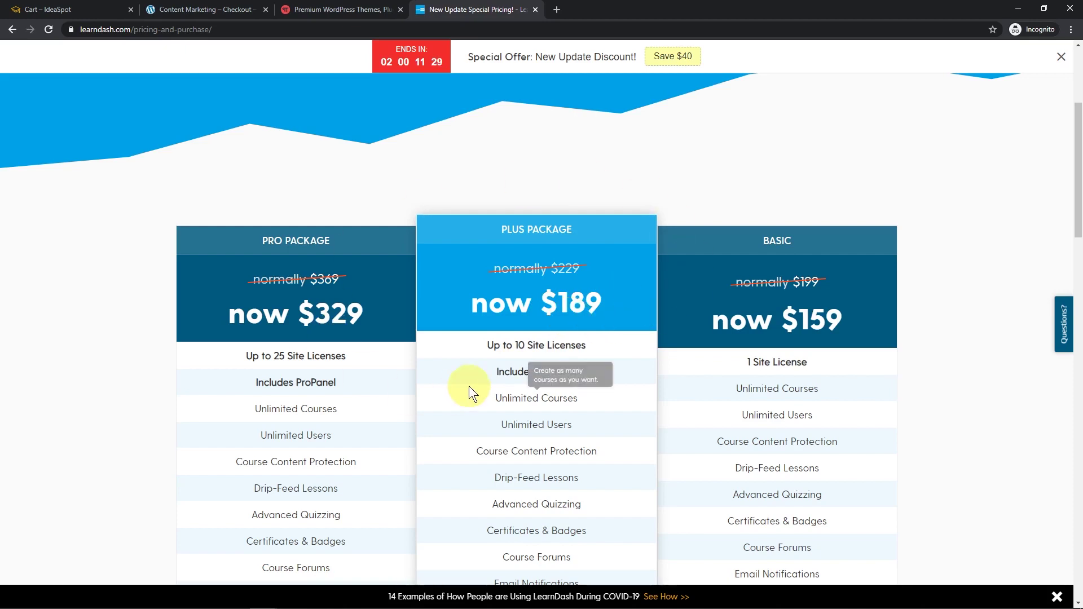
{"action": "left_click", "coordinate": [567, 296]}
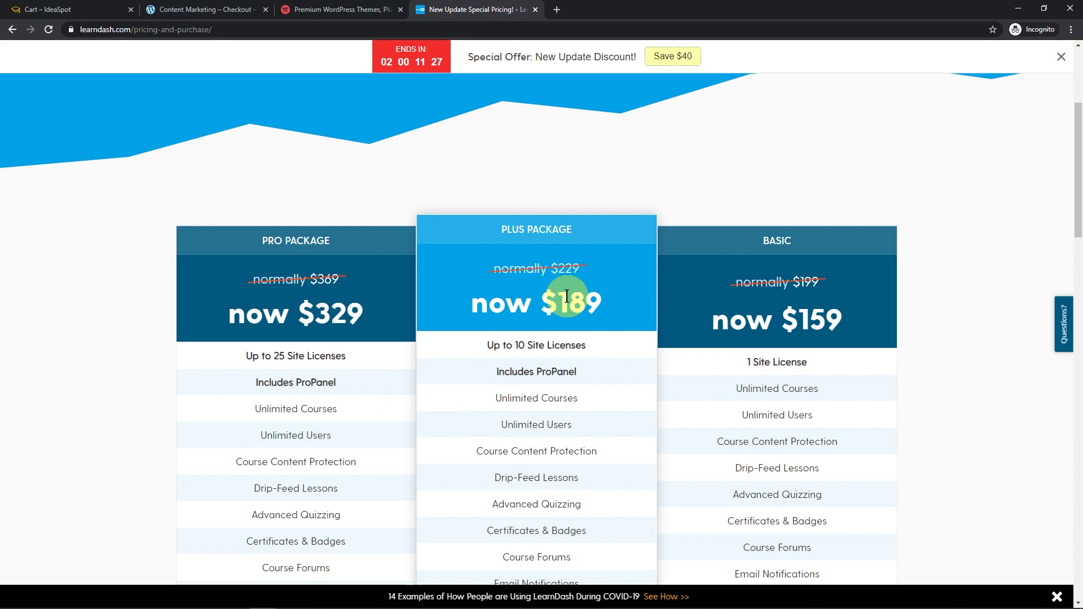
{"action": "left_click", "coordinate": [627, 319]}
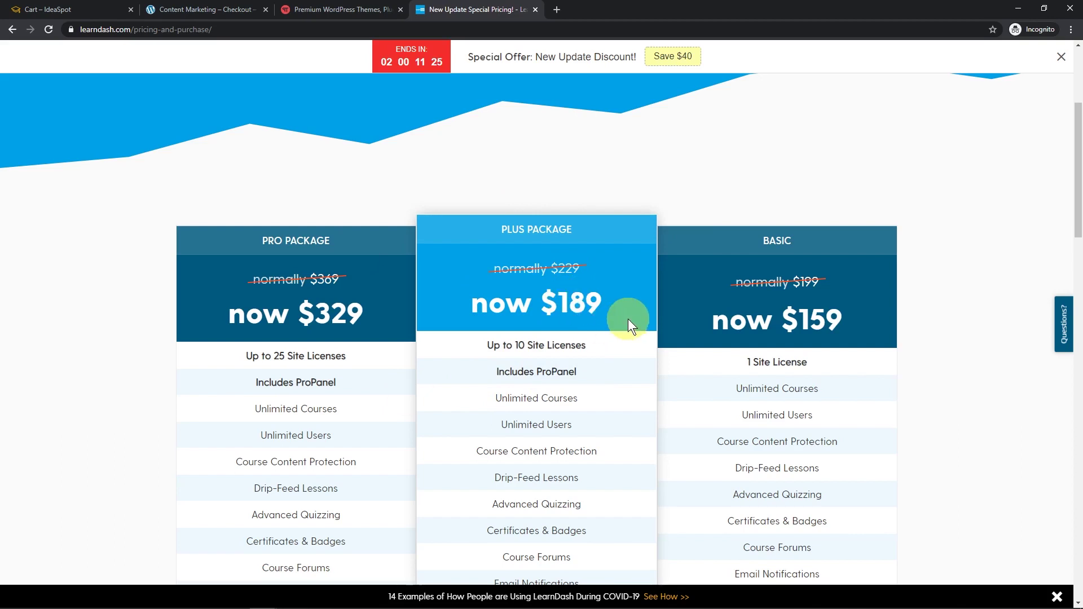